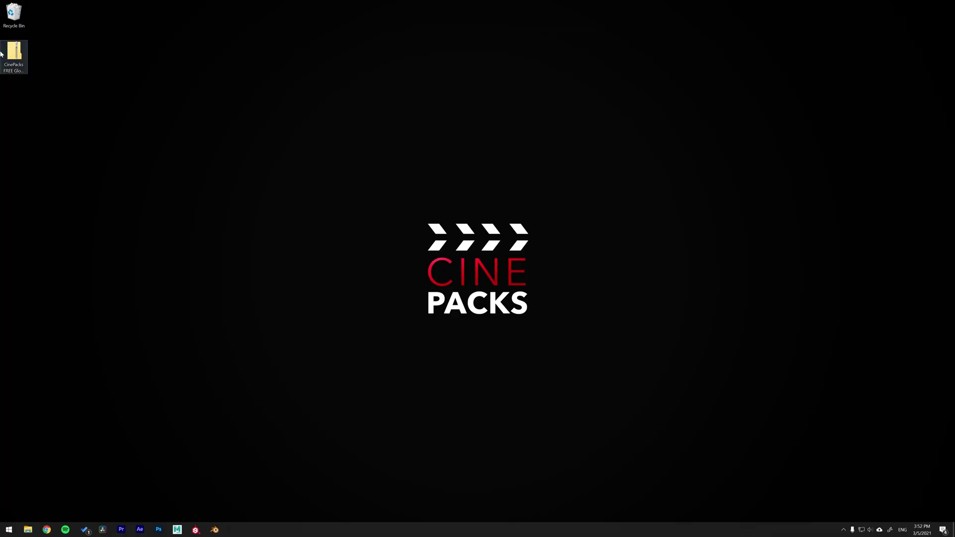
Step: Open the CinePacks FREE Glow FX zip and examine the three sample folders inside its main folder
double_click(18, 54)
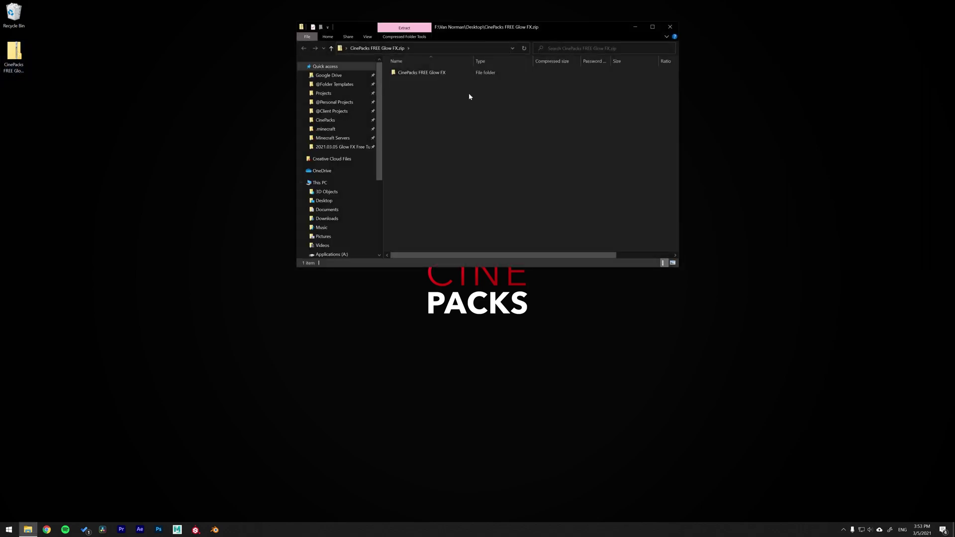
drag(463, 29, 442, 40)
double_click(406, 85)
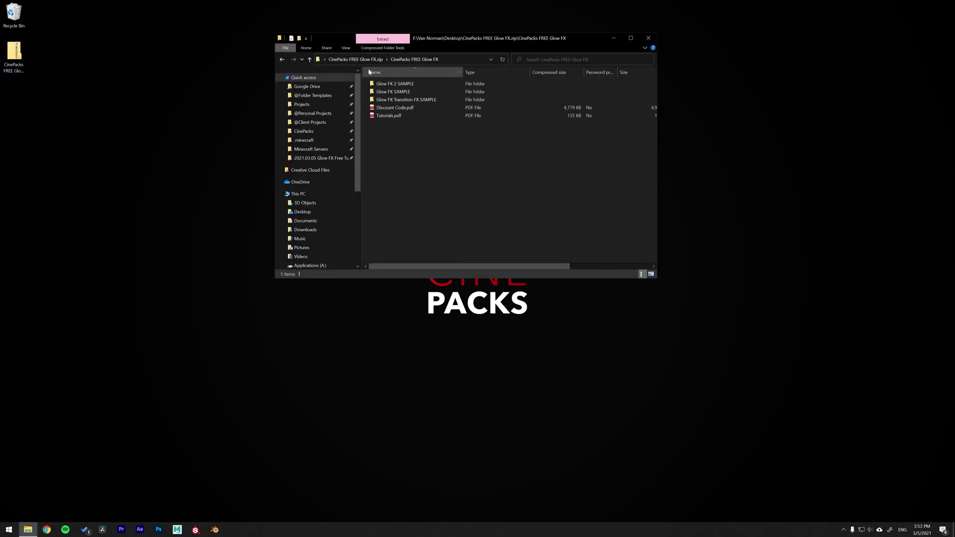
shift+click(401, 100)
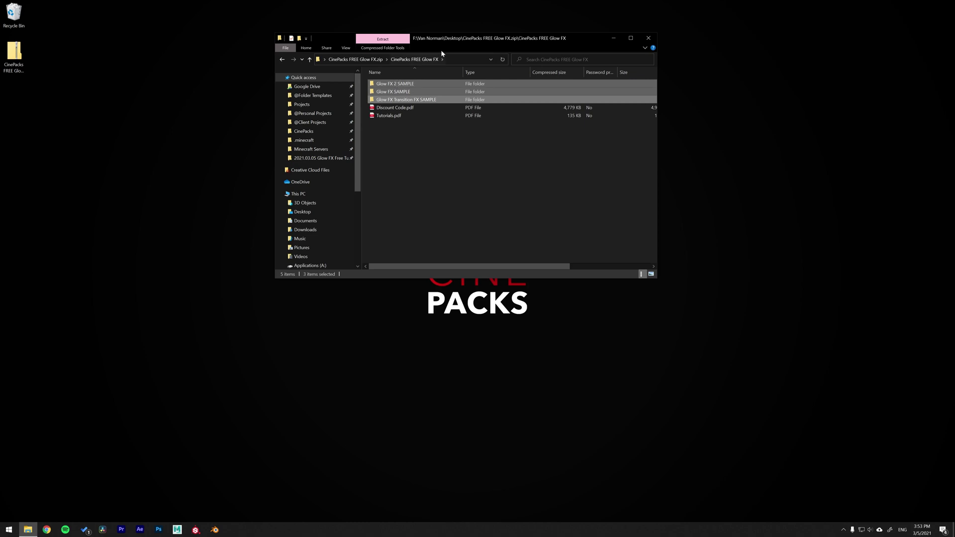
drag(448, 39, 359, 60)
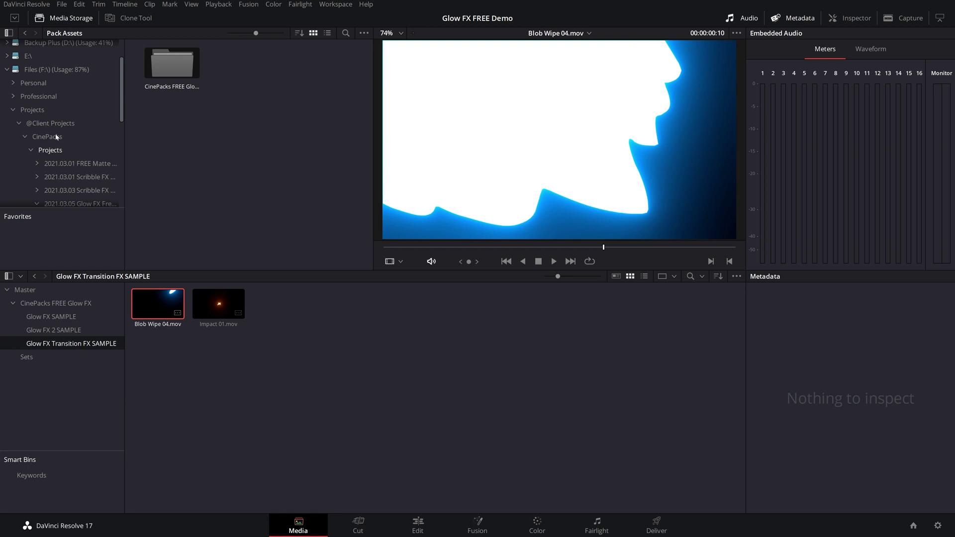
Step: In DaVinci Resolve, browse media storage around Pack Assets and check the options for adding the CinePacks FREE Glow FX folder to the media pool
scroll(52, 100, up, 3)
scroll(55, 58, down, 5)
scroll(50, 90, up, 3)
scroll(50, 90, down, 4)
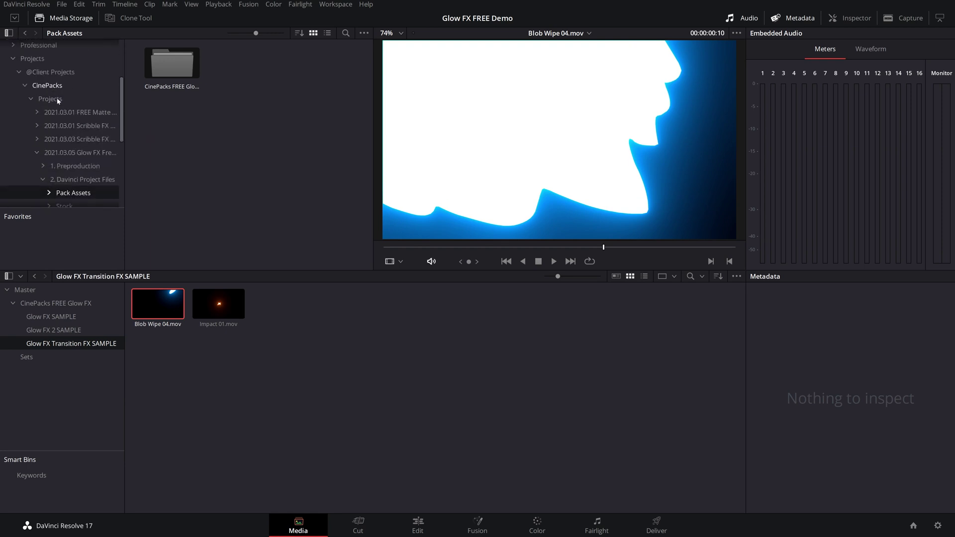
right_click(157, 75)
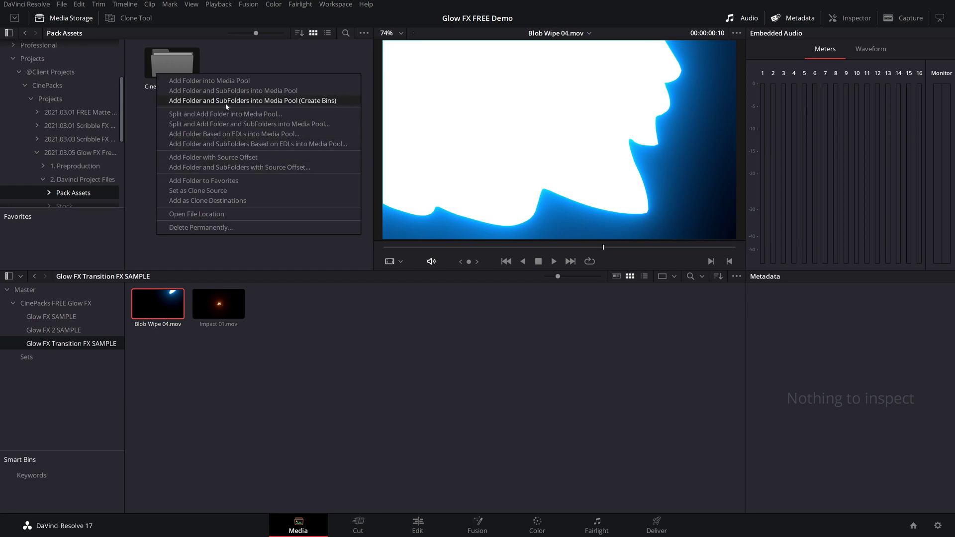
click(162, 395)
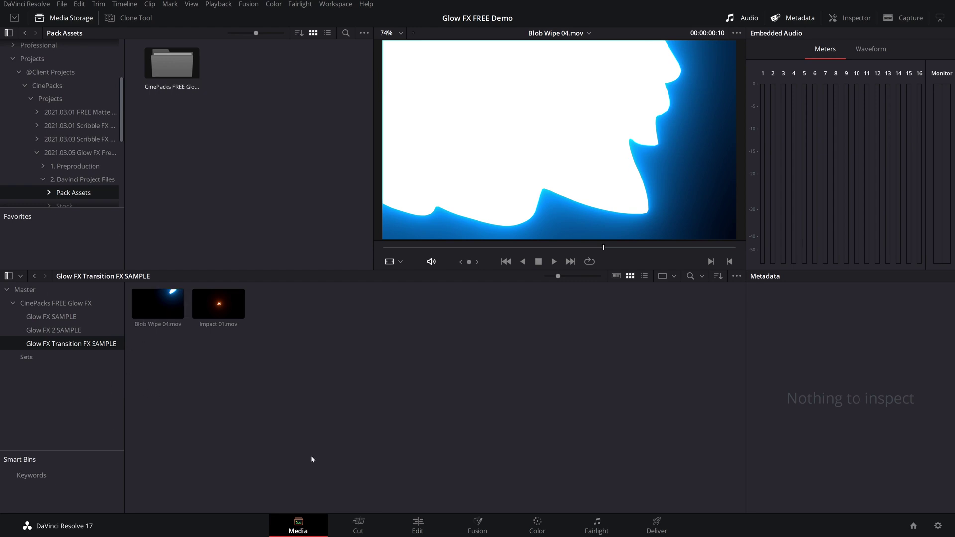
Step: Switch to the Edit page and skim the first dance clip in the timeline up to 01:00:05:01
click(417, 524)
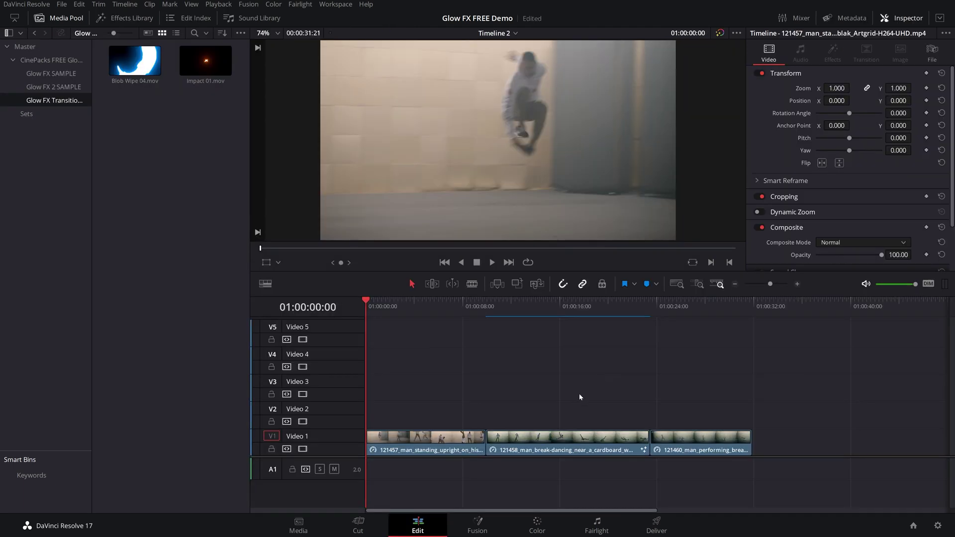
drag(372, 299, 428, 313)
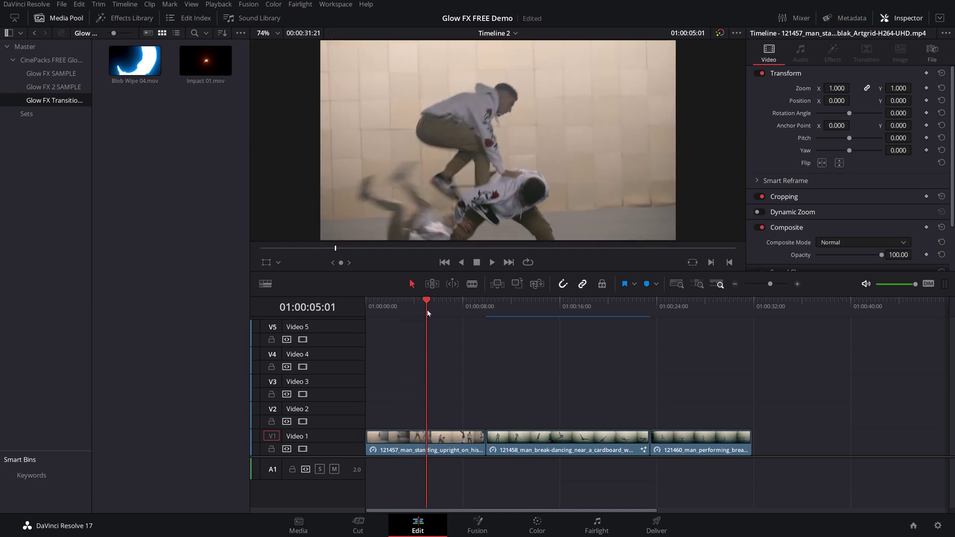
Step: Preview the horns, legs (cut out), Stomp 3 and x eyes clips in the Glow FX SAMPLE bin
click(53, 61)
click(63, 75)
click(120, 72)
click(454, 248)
click(216, 61)
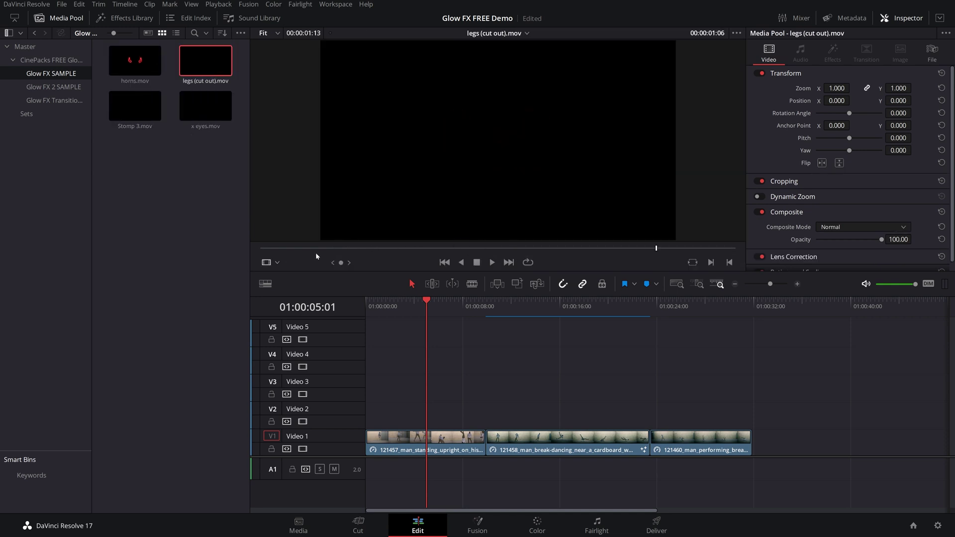
drag(291, 247, 735, 249)
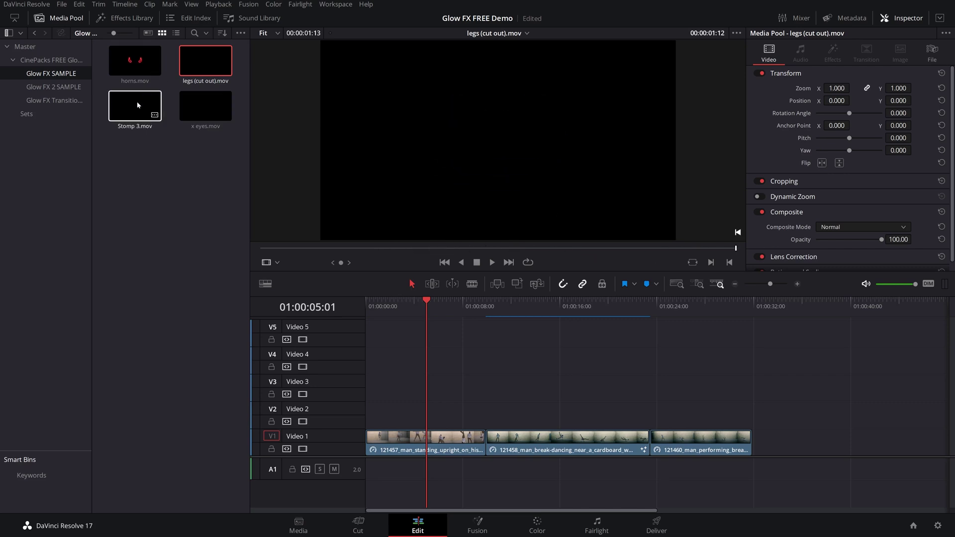
click(134, 102)
drag(284, 248, 668, 249)
click(213, 117)
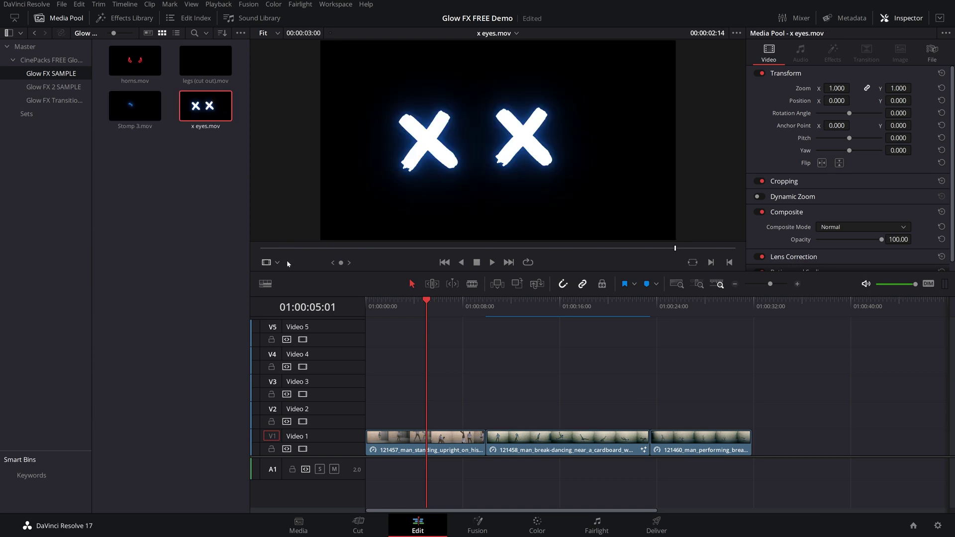
Step: Preview the clips in the Glow FX 2 SAMPLE bin, including Curve 1 and Sparks Small
click(49, 87)
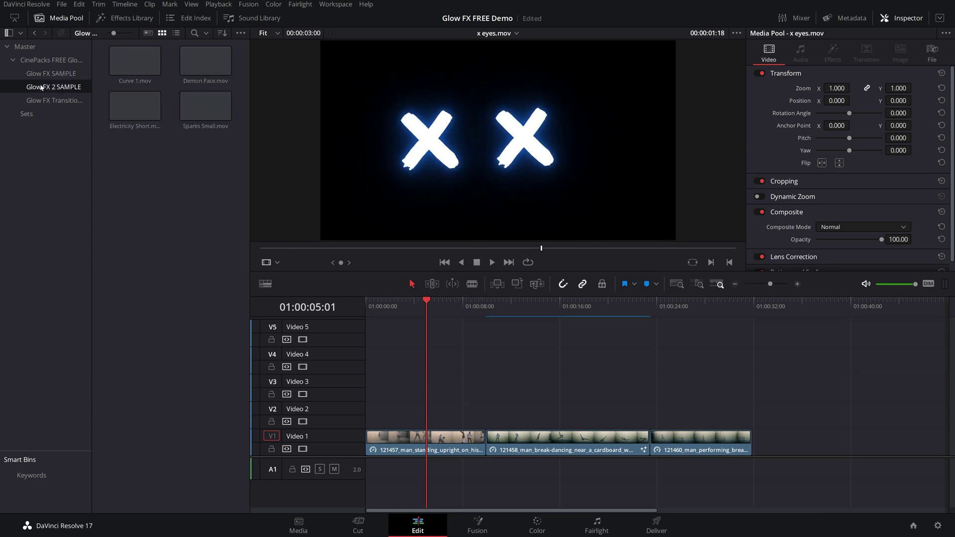
click(133, 73)
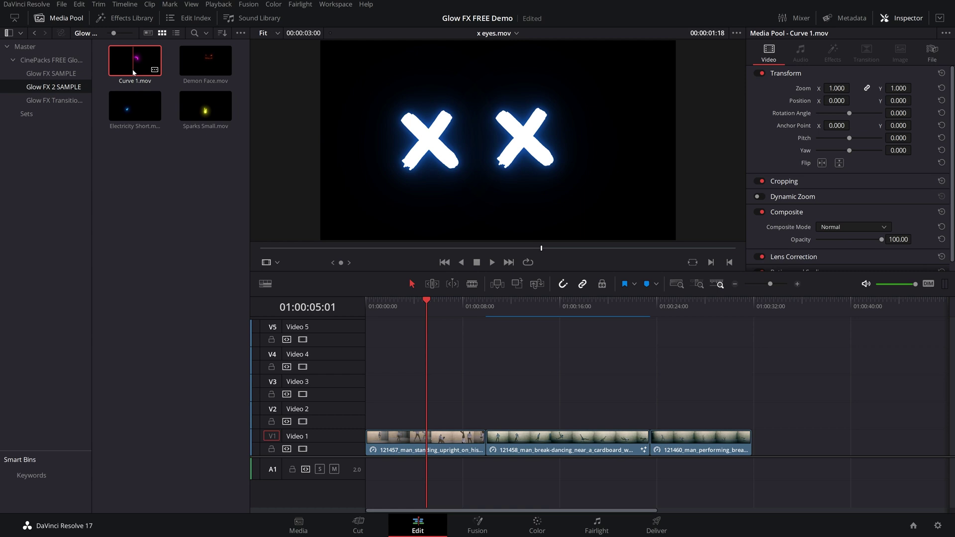
click(205, 106)
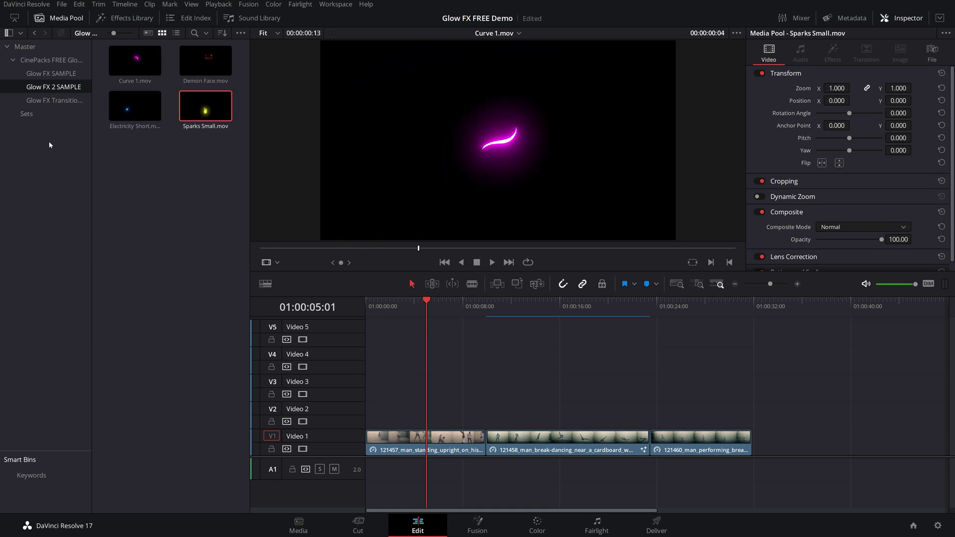
Step: Place Blob Wipe 04.mov from the Glow FX Transition FX SAMPLE bin on Video 2, just before the end of the first clip
click(37, 102)
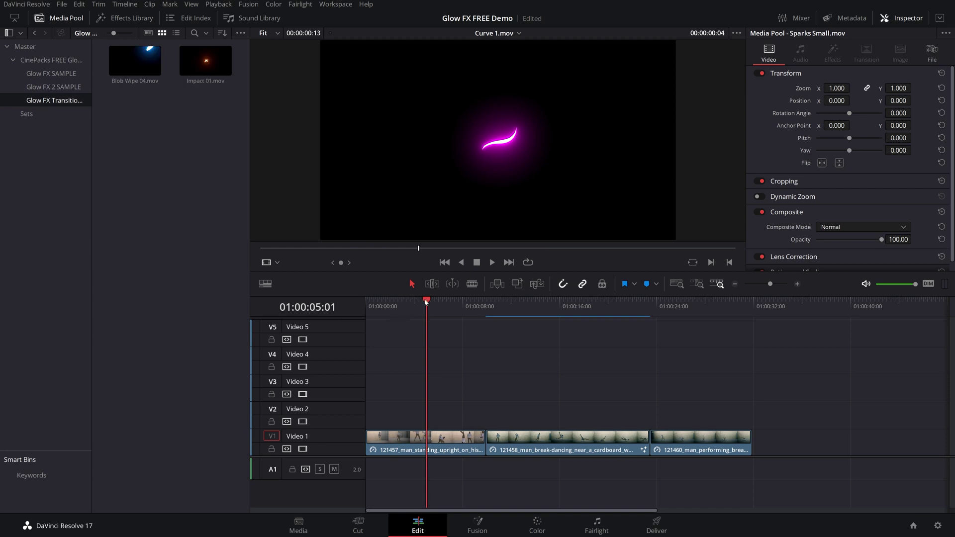
drag(425, 300, 476, 323)
click(120, 49)
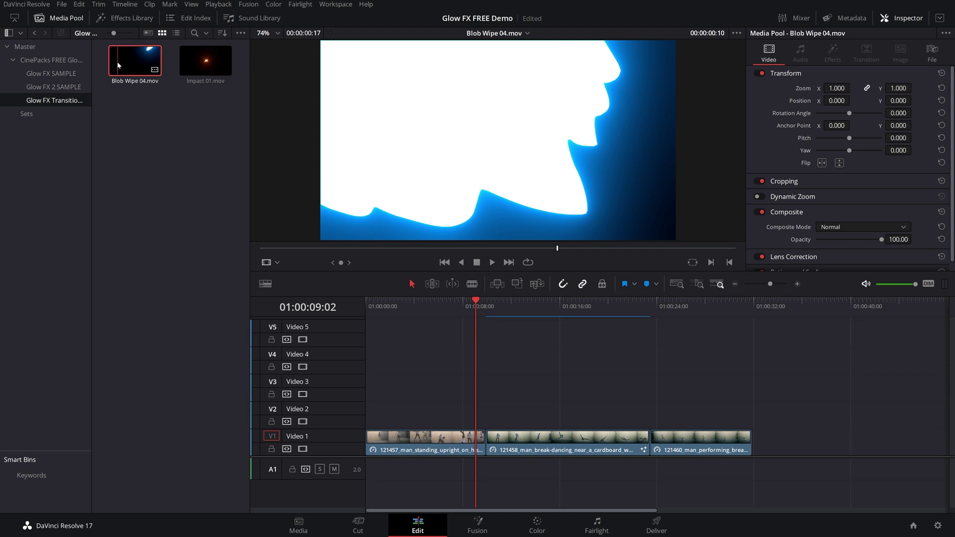
drag(339, 248, 289, 249)
drag(123, 53, 481, 415)
Step: Set the Blob Wipe 04 clip's composite mode to Screen with the playhead at 01:00:09:05, and save the project
click(477, 302)
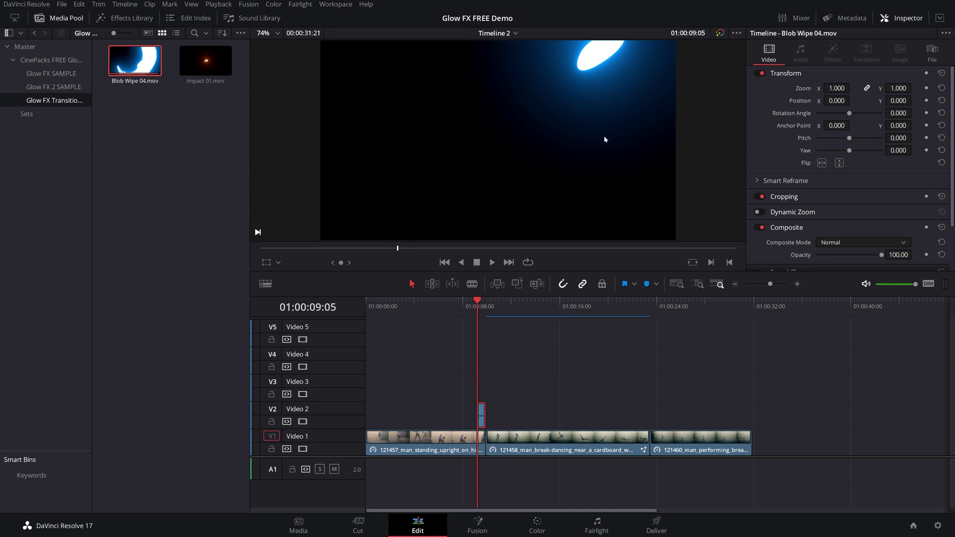
click(902, 19)
click(903, 20)
scroll(799, 202, down, 3)
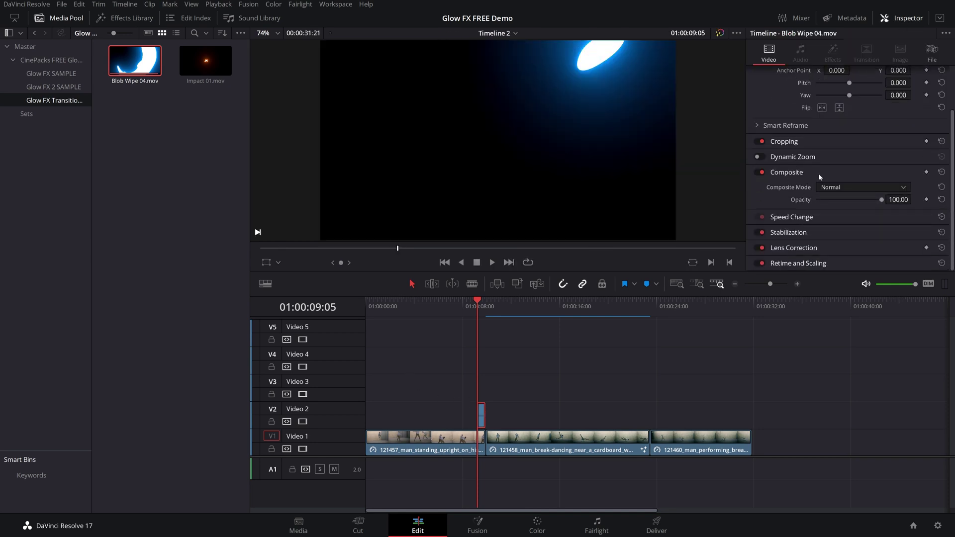
click(842, 187)
scroll(846, 243, down, 5)
click(833, 200)
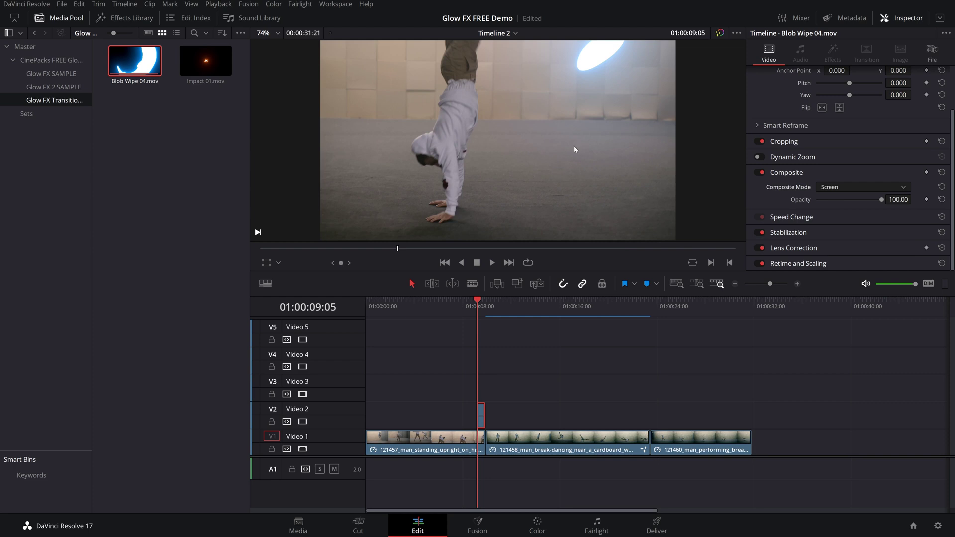
key(ctrl+s)
Step: Move the Blob Wipe 04 clip on Video 2 to start at 01:00:09:14, spanning the cut between the first two clips
key(ctrl+=)
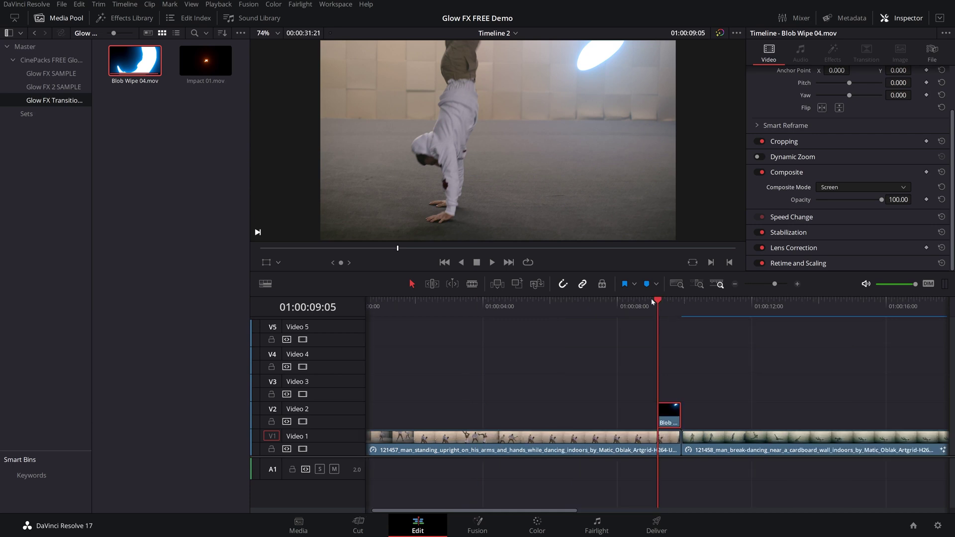
drag(666, 304, 626, 305)
drag(674, 422, 713, 422)
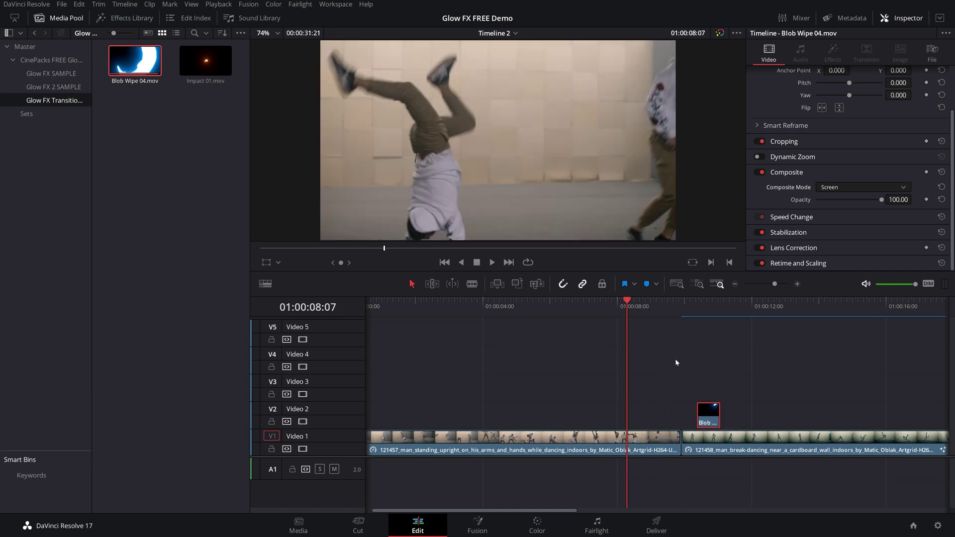
drag(628, 306, 671, 316)
drag(703, 418, 676, 417)
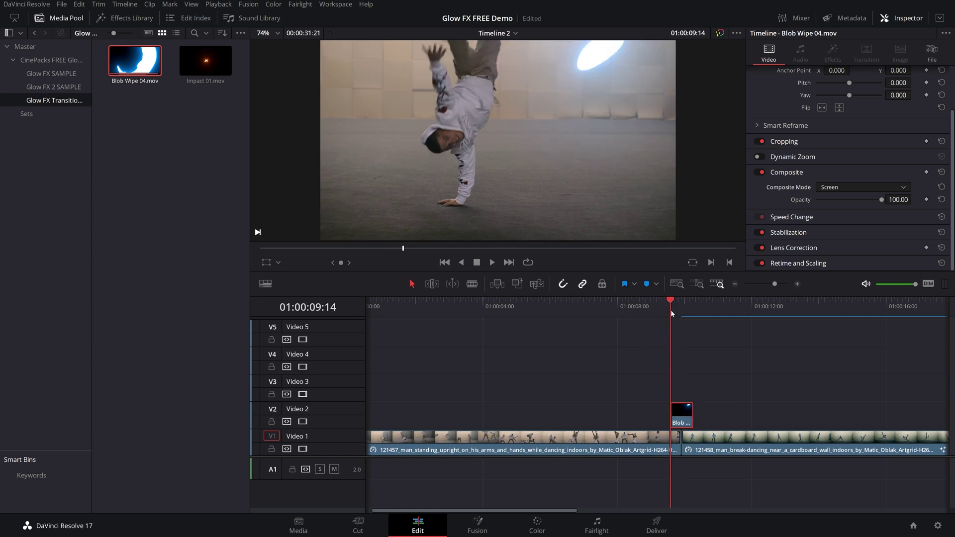
Step: Go through the Blob Wipe overlay frame by frame from 01:00:09:14 to check how it covers the cut
key(Right)
key(Right)
key(Right)
key(Right)
key(Right)
key(Right)
key(Right)
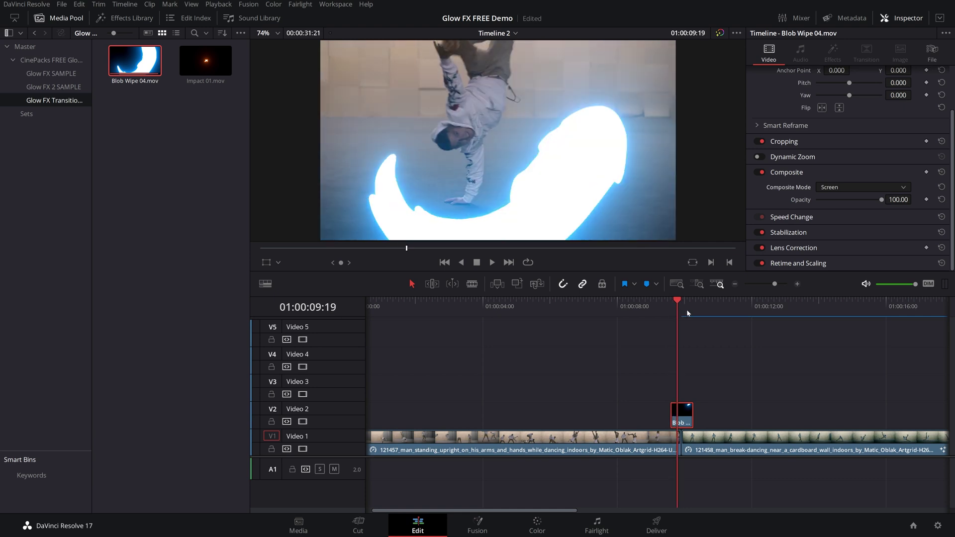
key(Right)
key(Right)
key(Right)
key(Right)
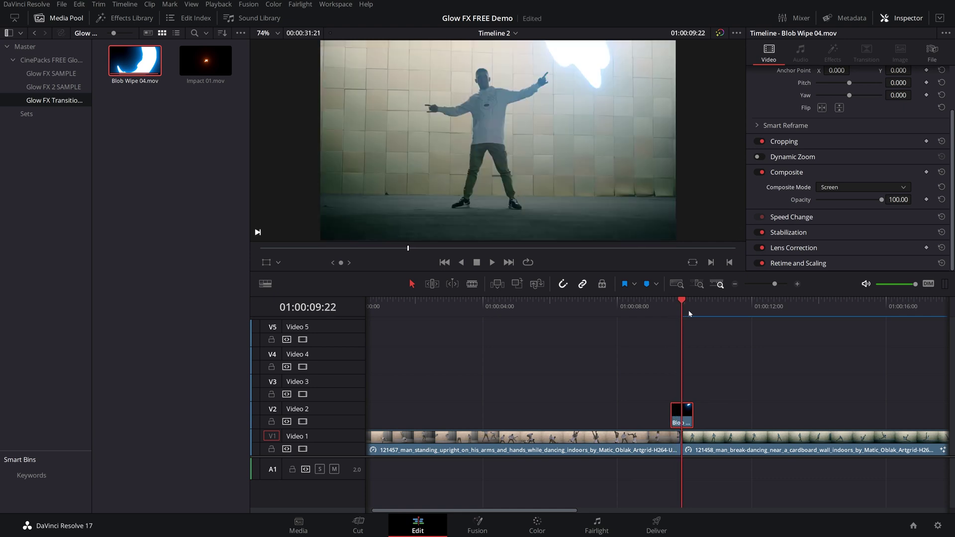
key(Right)
key(Right)
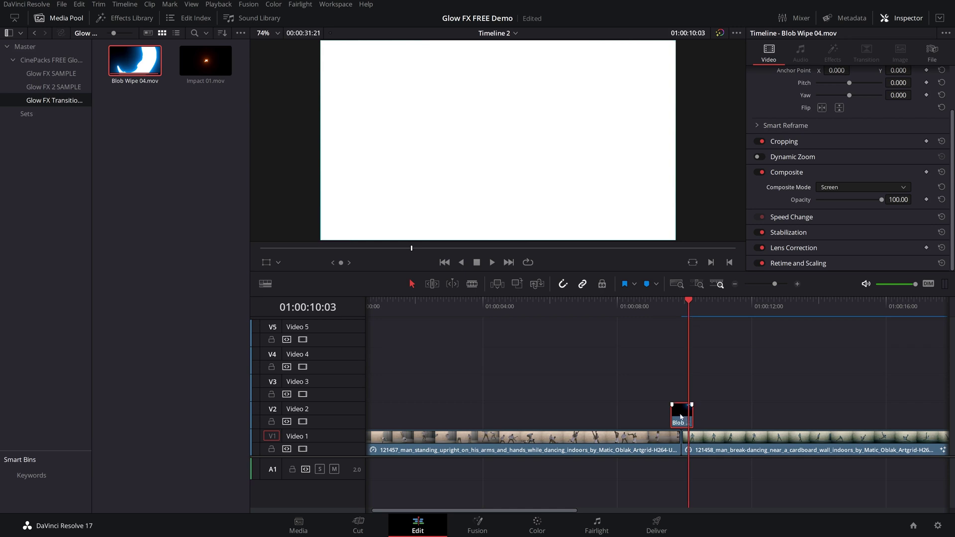
Step: Shift the Blob Wipe 04 clip slightly earlier to end at 01:00:10:03, and check its alignment with the cut frame by frame
drag(680, 417, 676, 415)
drag(670, 303, 672, 306)
key(Right)
key(Right)
key(Right)
key(Right)
key(Right)
key(Right)
key(Right)
key(Right)
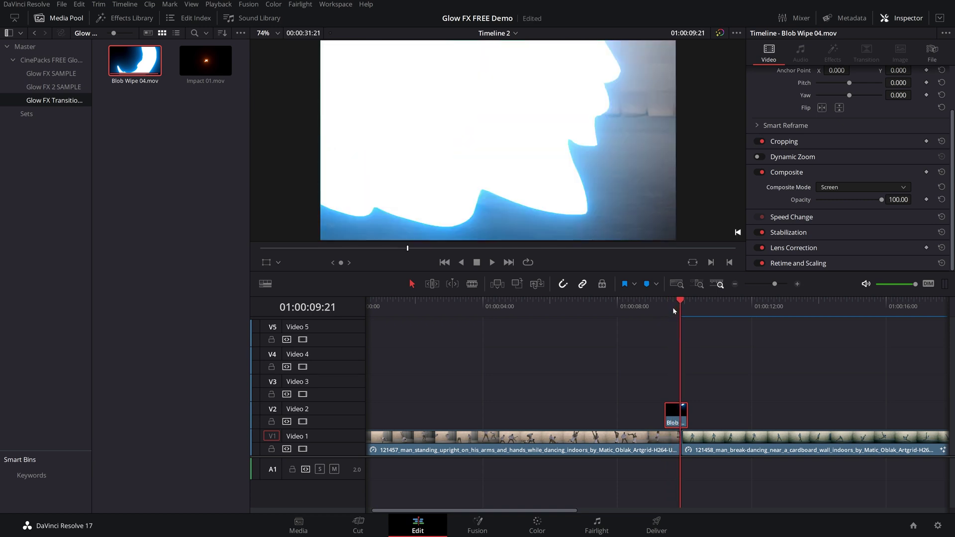
key(Right)
key(Right)
key(Right)
key(Right)
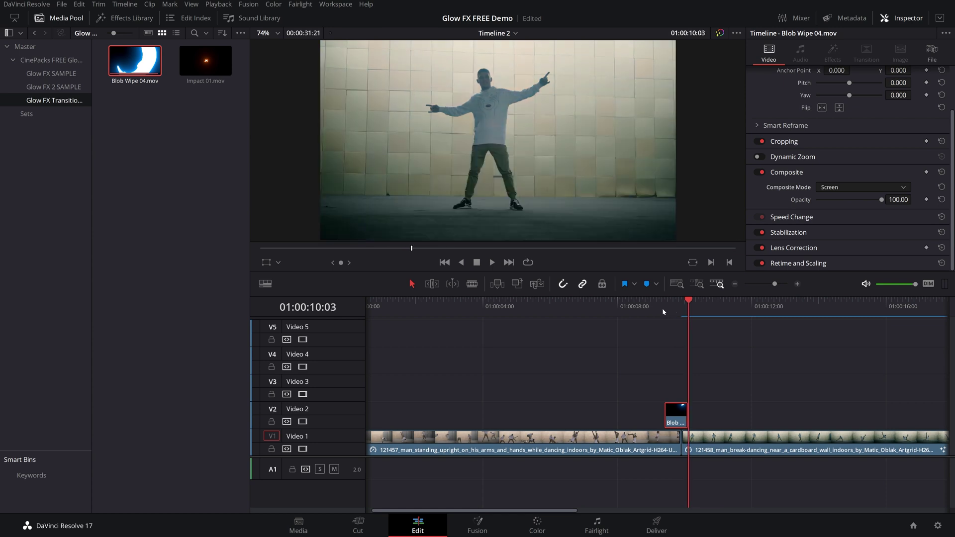
Step: Play back the cut between the first two clips several times to review the Blob Wipe transition
click(646, 307)
key(space)
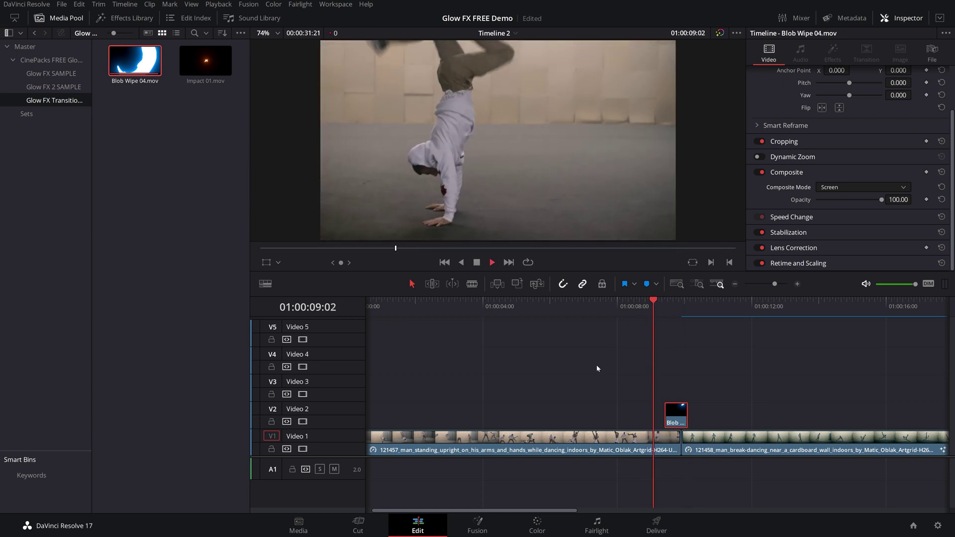
key(space)
scroll(655, 388, down, 1)
click(594, 305)
key(space)
key(space)
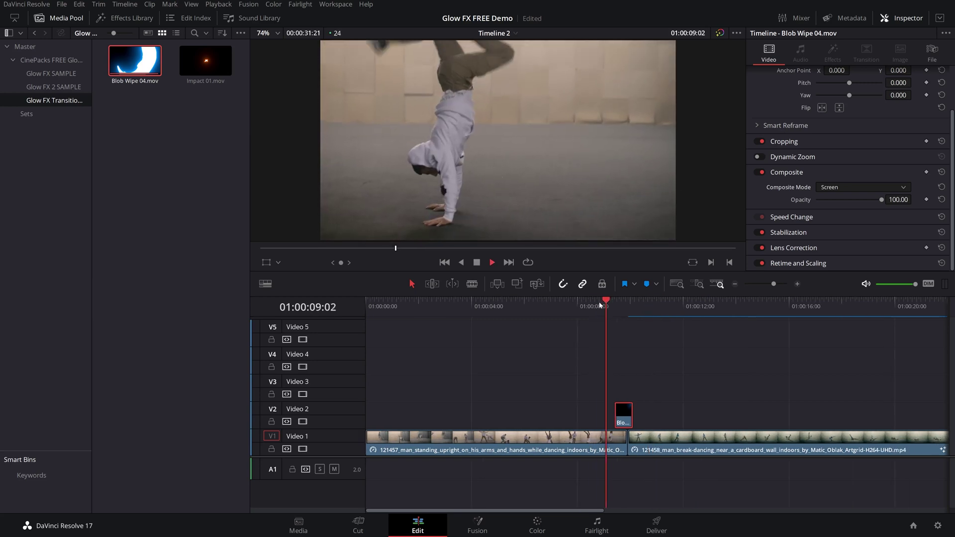
key(space)
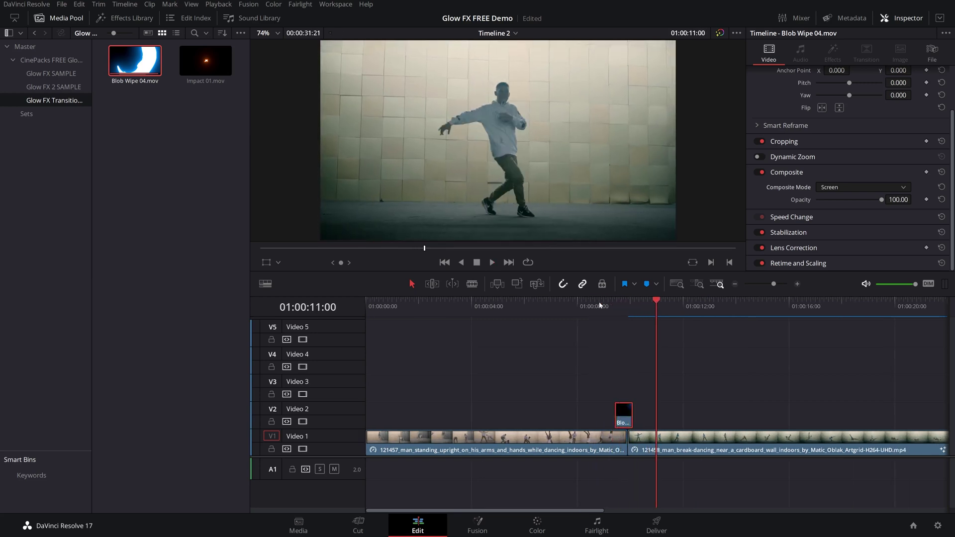
click(597, 305)
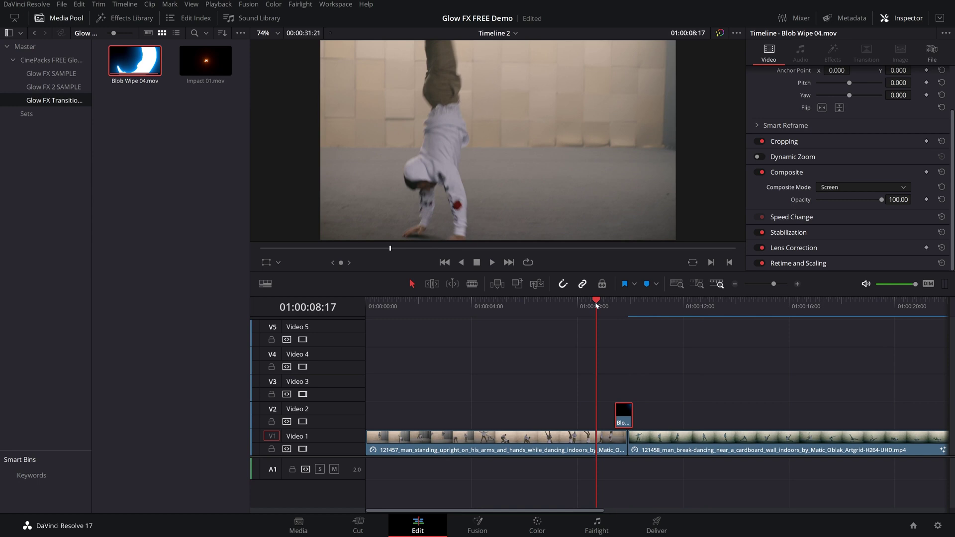
key(space)
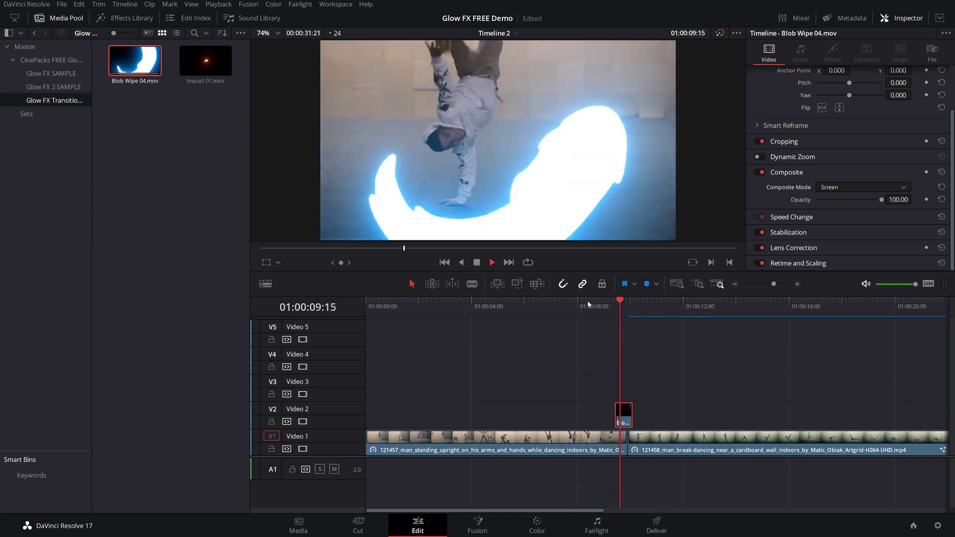
Step: Place Demon Face.mov from the Glow FX 2 SAMPLE bin on Video 2 at 01:00:10:03, directly after the Blob Wipe clip
drag(647, 305, 633, 303)
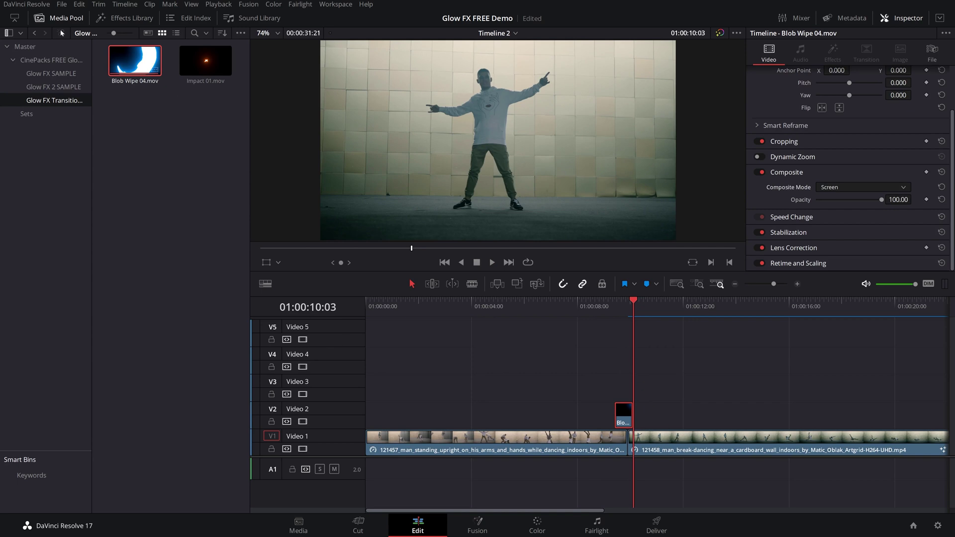
click(54, 86)
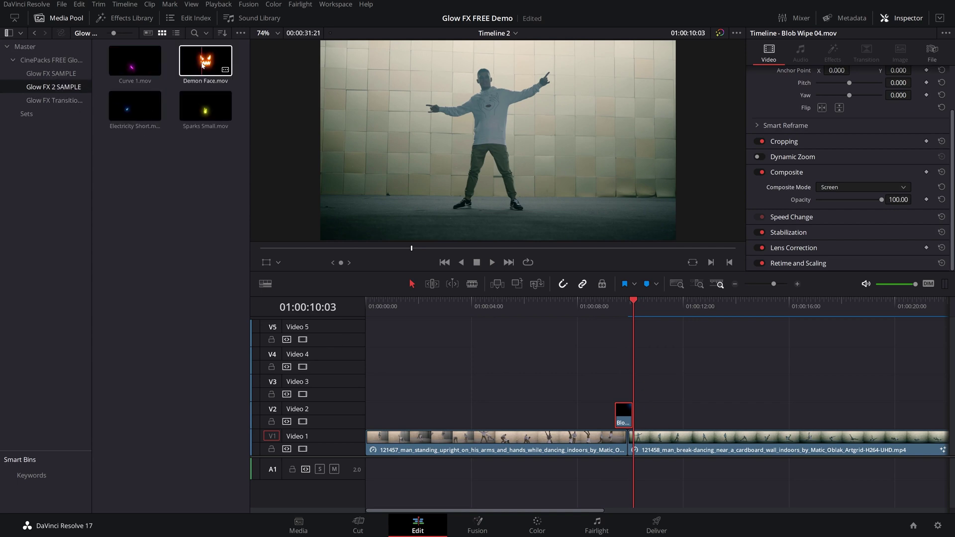
drag(202, 65, 644, 392)
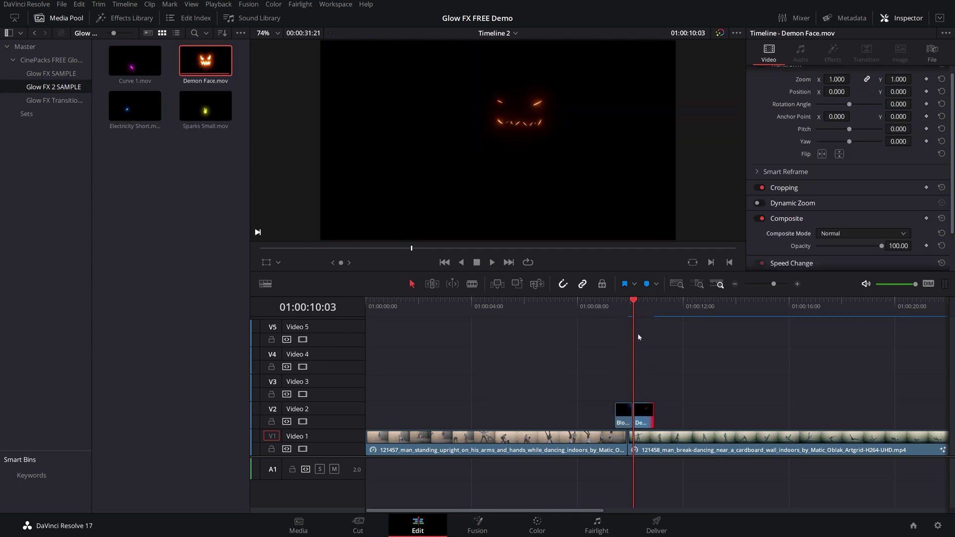
Step: Set the Demon Face clip's composite mode to Screen
click(646, 419)
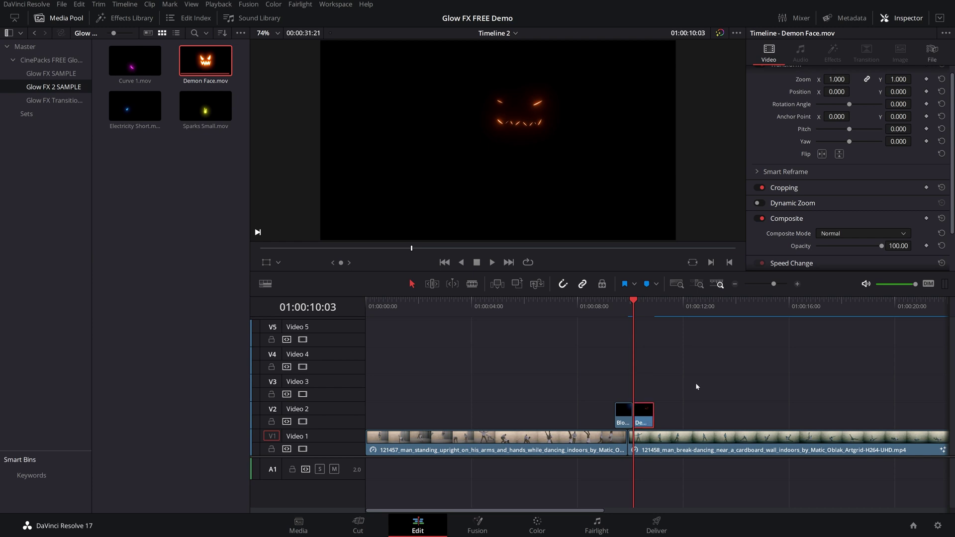
click(830, 234)
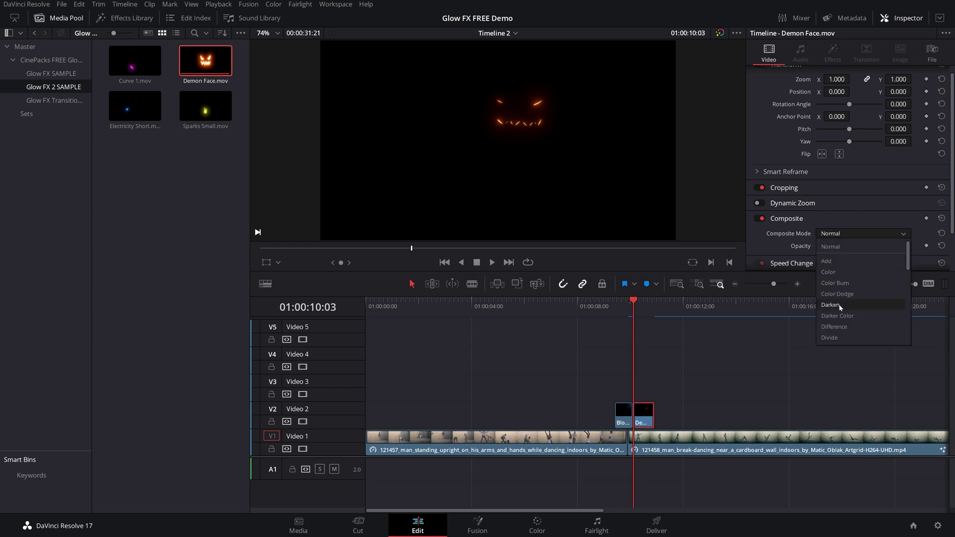
scroll(840, 298, down, 5)
click(831, 252)
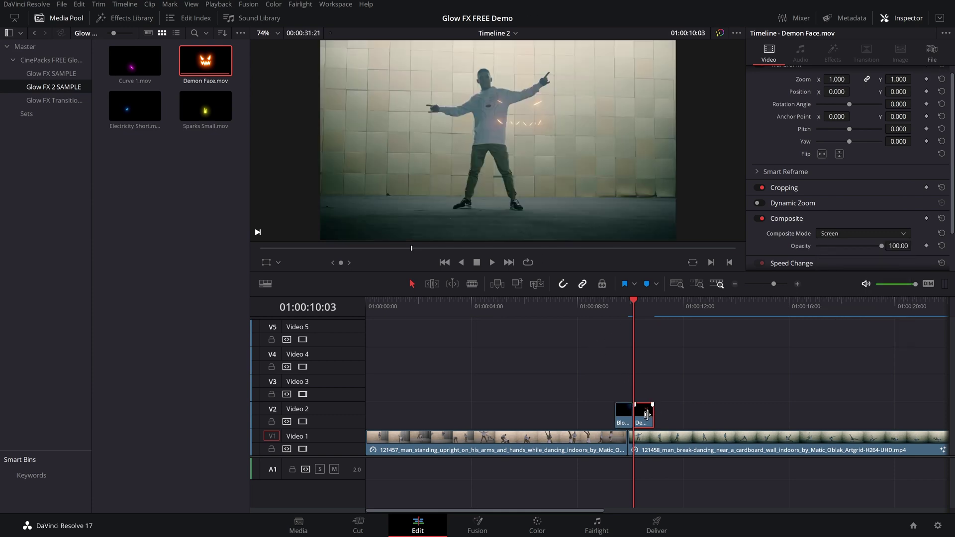
Step: Scale the Demon Face overlay to about 0.343 in the viewer and position it over the dancer's upper body, at about X -88.657, Y 260.597
click(263, 265)
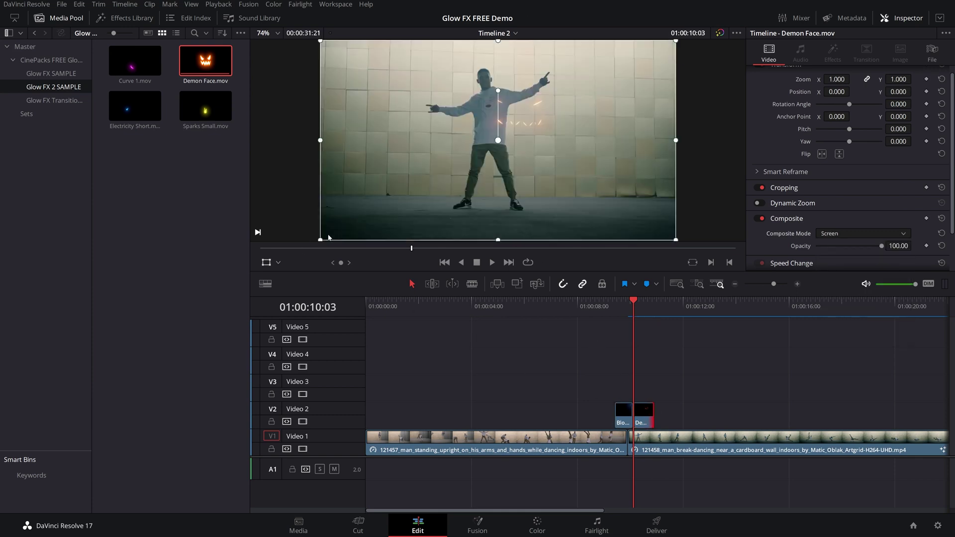
drag(321, 242, 432, 205)
drag(526, 134, 509, 92)
drag(396, 149, 420, 130)
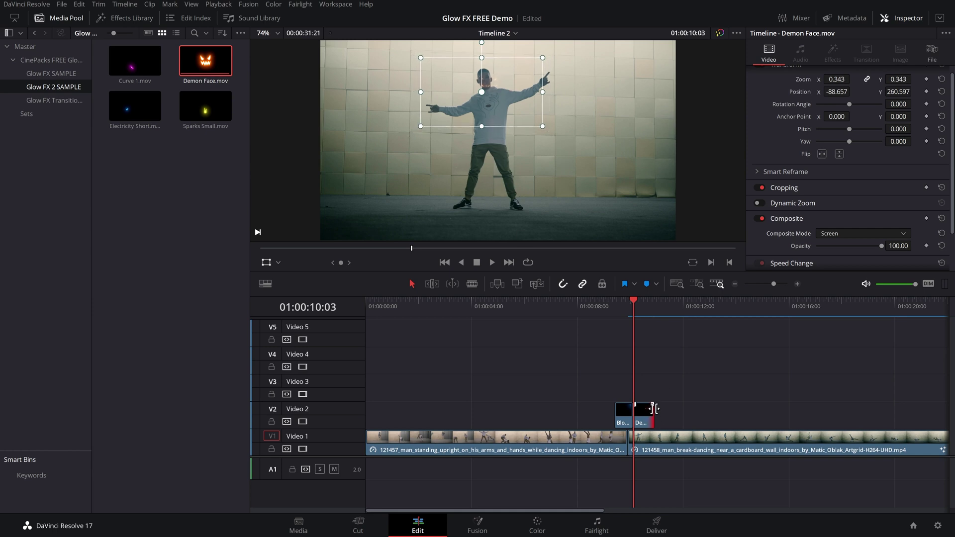
Step: Rotate the Demon Face overlay about 10.6 degrees, scale it to about 0.307 and shift it to about X -104.776, Y 271.343
key(ctrl+equal)
key(ctrl+equal)
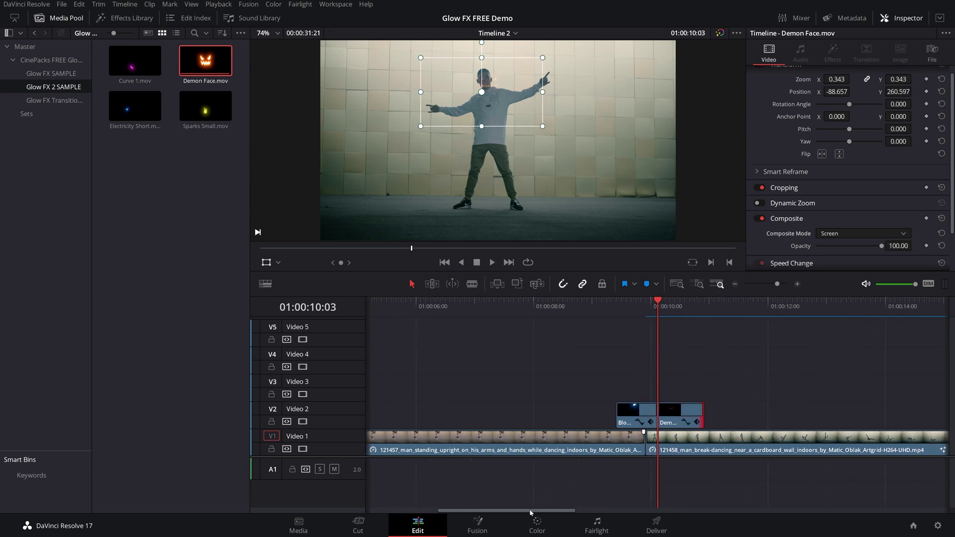
drag(531, 513, 560, 513)
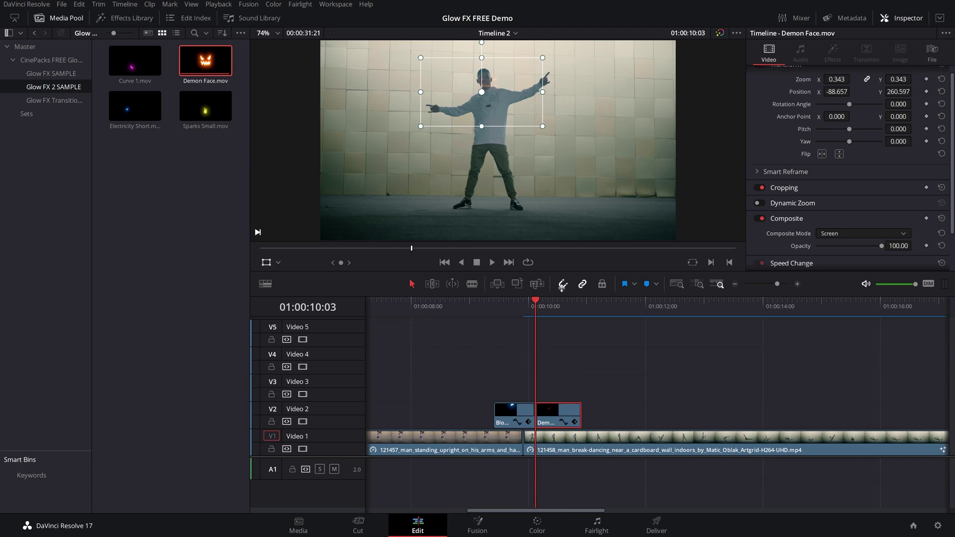
drag(507, 95, 504, 97)
drag(481, 43, 469, 47)
drag(500, 97, 499, 93)
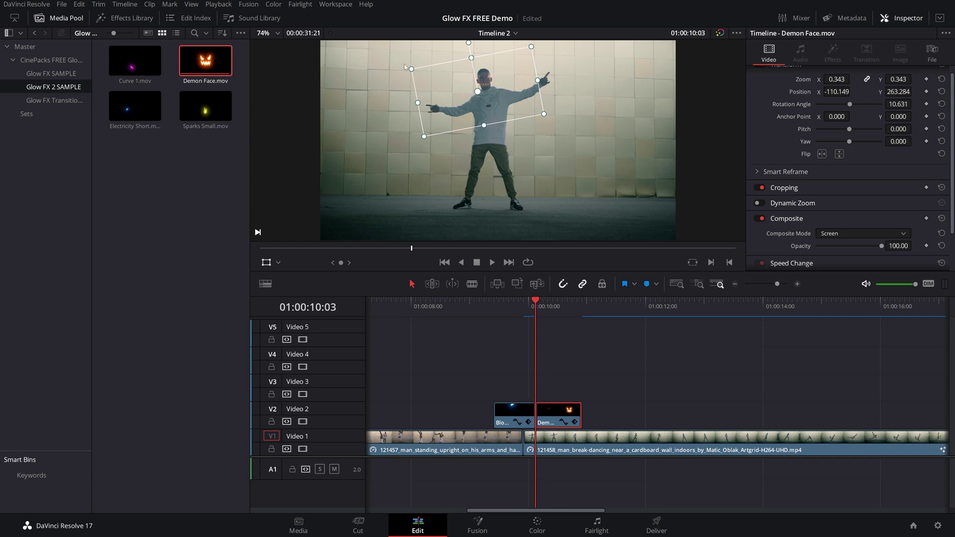
drag(411, 70, 419, 71)
drag(504, 94, 503, 92)
Step: At 01:00:10:07, fit the Demon Face over the dancer's face with zoom about 0.215 and position about X -56.418, Y 319.701
key(Right)
key(Right)
key(Right)
key(Right)
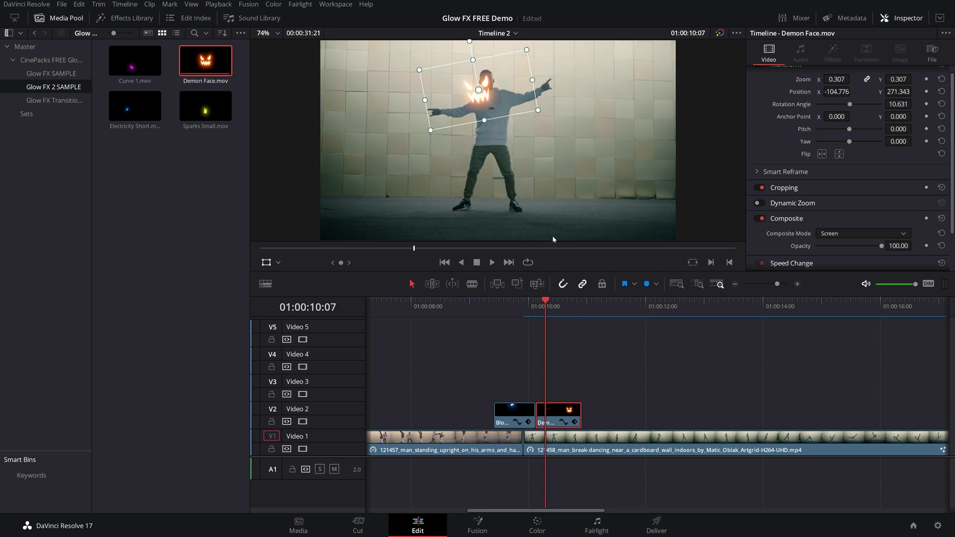
drag(502, 94, 515, 80)
drag(535, 44, 526, 50)
drag(506, 93, 507, 88)
drag(527, 47, 512, 83)
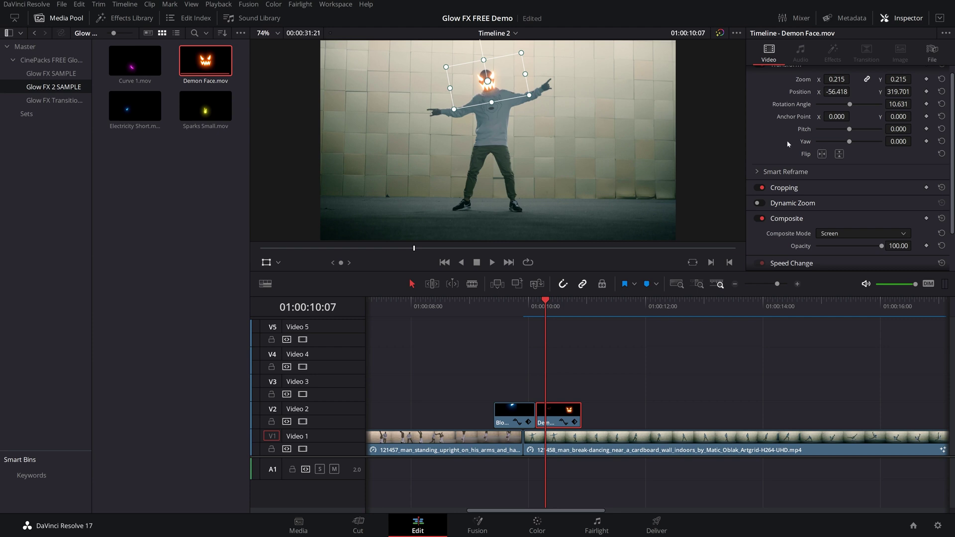
Step: Keyframe the Demon Face transform at 01:00:10:07, then move the overlay at 01:00:10:10 to about X -42.985, Y 308.955
scroll(832, 163, up, 1)
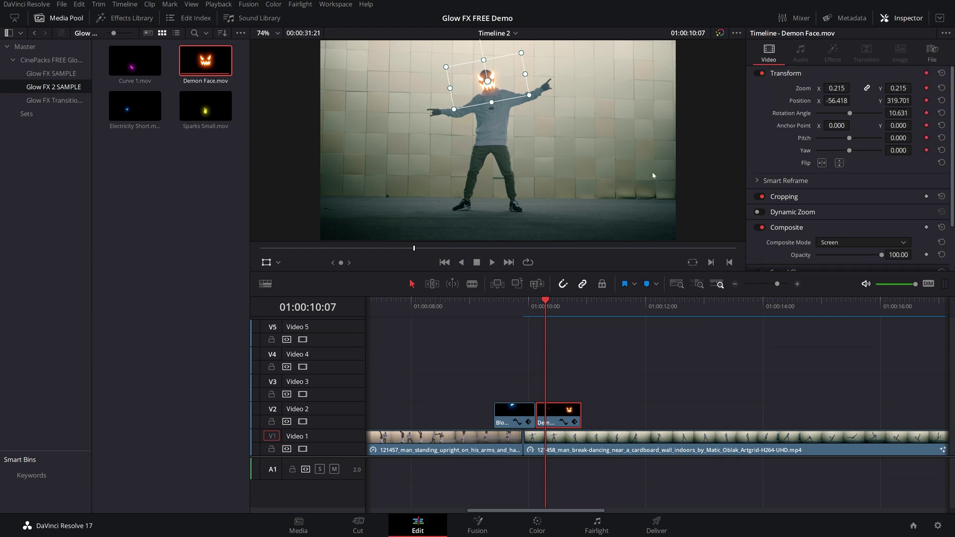
key(Right)
key(Right)
key(Right)
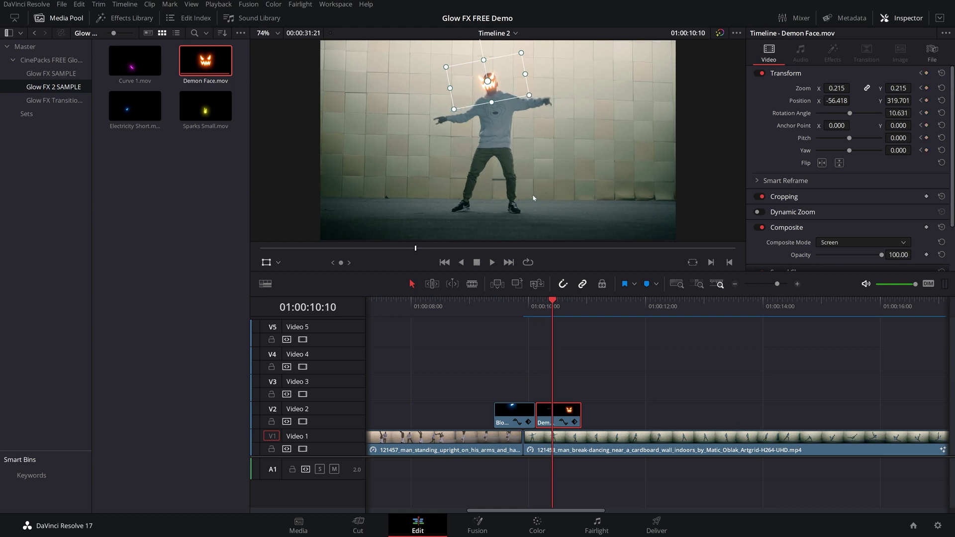
drag(505, 86, 508, 88)
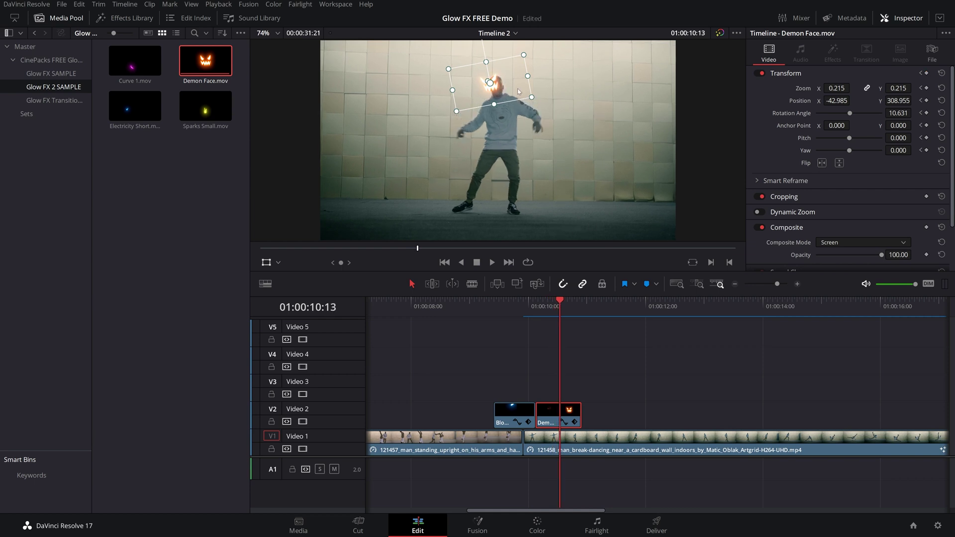
mouse_move(491, 83)
mouse_down()
mouse_move(509, 84)
mouse_move(502, 82)
mouse_up()
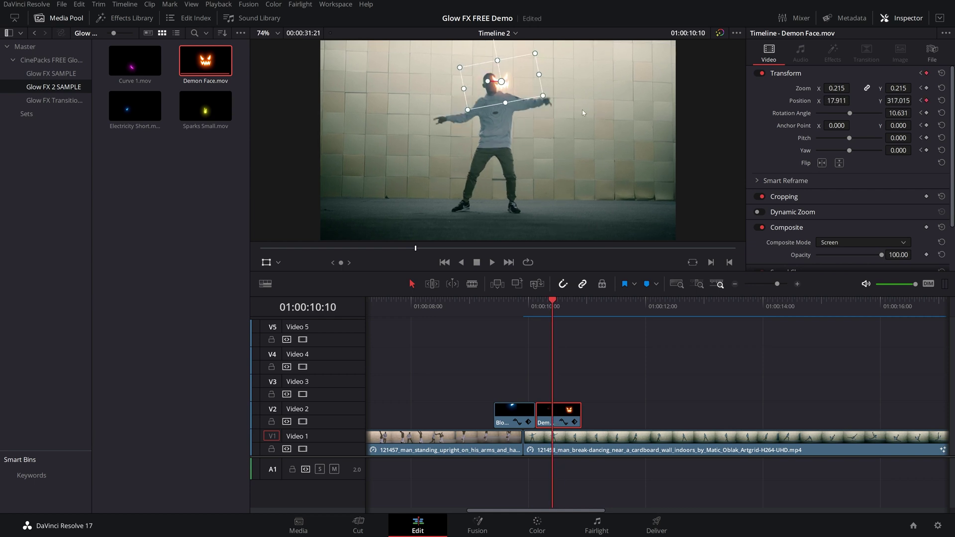
key(ctrl+z)
key(ctrl+z)
Step: Keyframe the Demon Face over the dancer's head at 01:00:10:14 (about X -5.373, Y 287.463) and 01:00:10:16 (about X 13.433, Y 322.388)
key(Right)
key(Right)
key(Right)
key(Right)
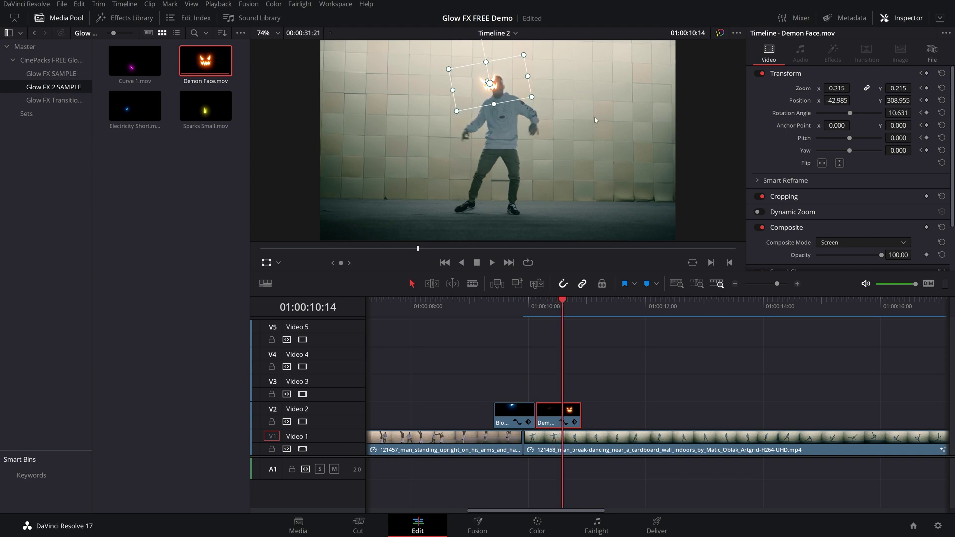
drag(594, 111, 607, 109)
key(Right)
key(Right)
key(ctrl+z)
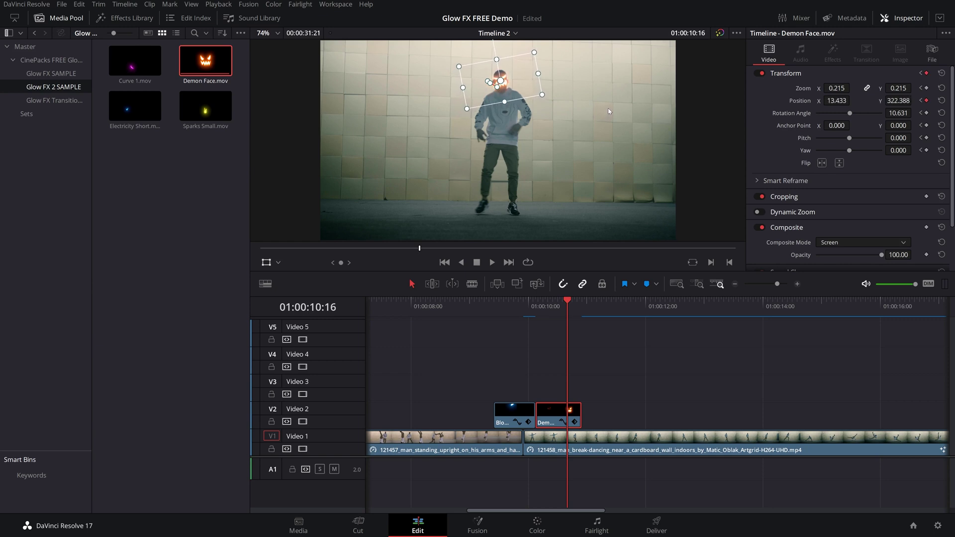
Step: At the end of the Demon Face clip, 01:00:10:22, keyframe its position at about X -48.358, Y 370.746
key(Right)
key(Right)
key(Right)
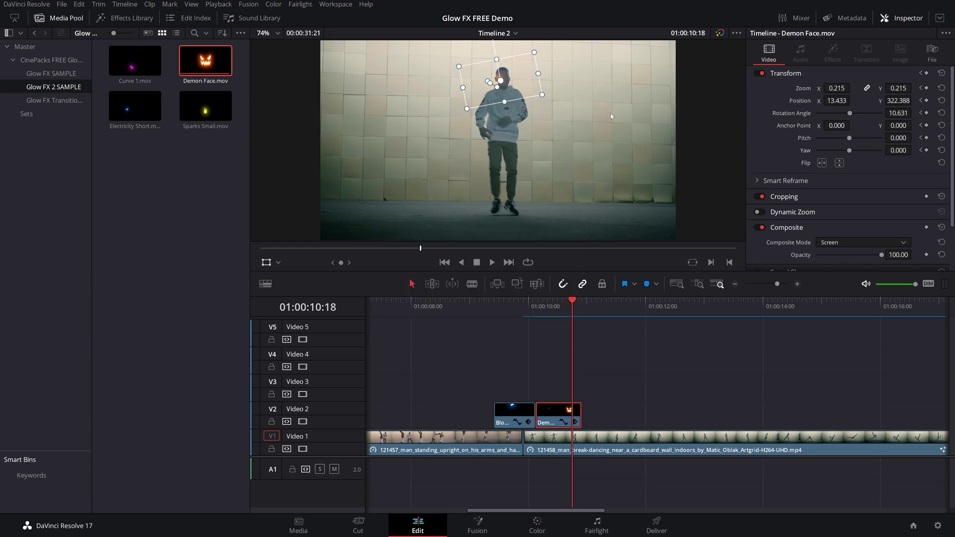
key(Right)
key(Right)
key(Right)
drag(610, 112, 601, 102)
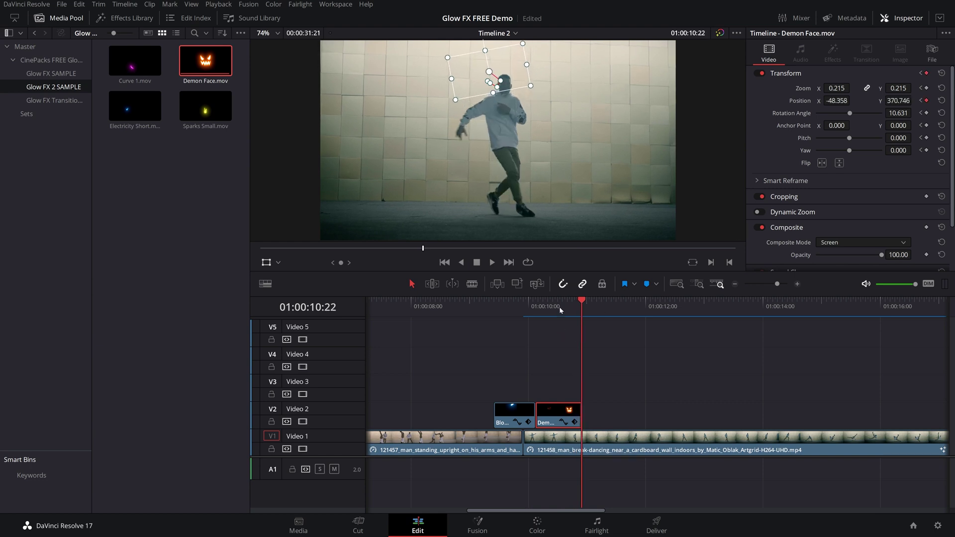
Step: Go backwards frame by frame from 01:00:10:22 to before 01:00:10:03 to check how the Demon Face follows the dancer's head
key(Left)
key(Left)
key(Left)
key(Left)
key(Left)
key(Left)
key(Left)
key(Left)
key(Left)
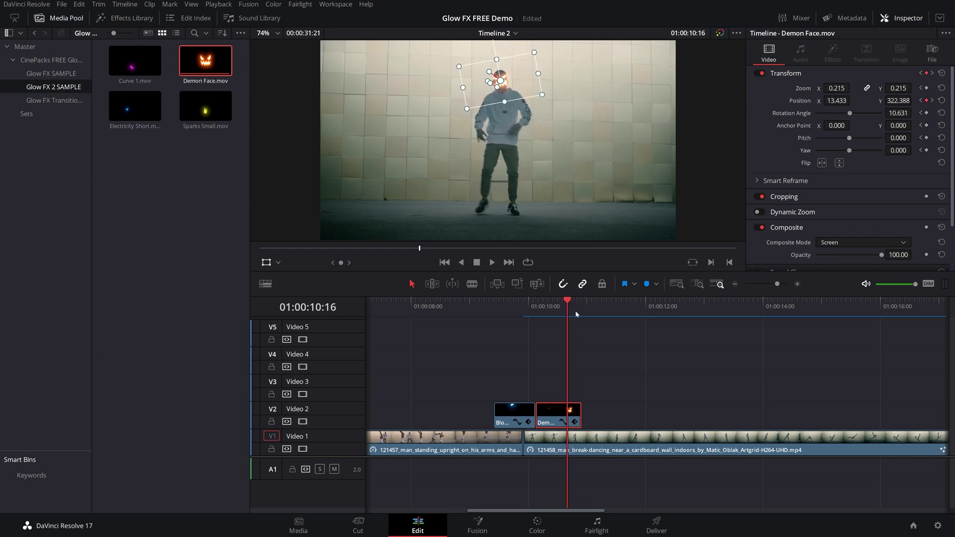
key(Left)
key(Left)
key(Left)
key(Left)
key(Left)
key(Left)
key(Left)
key(Left)
key(Left)
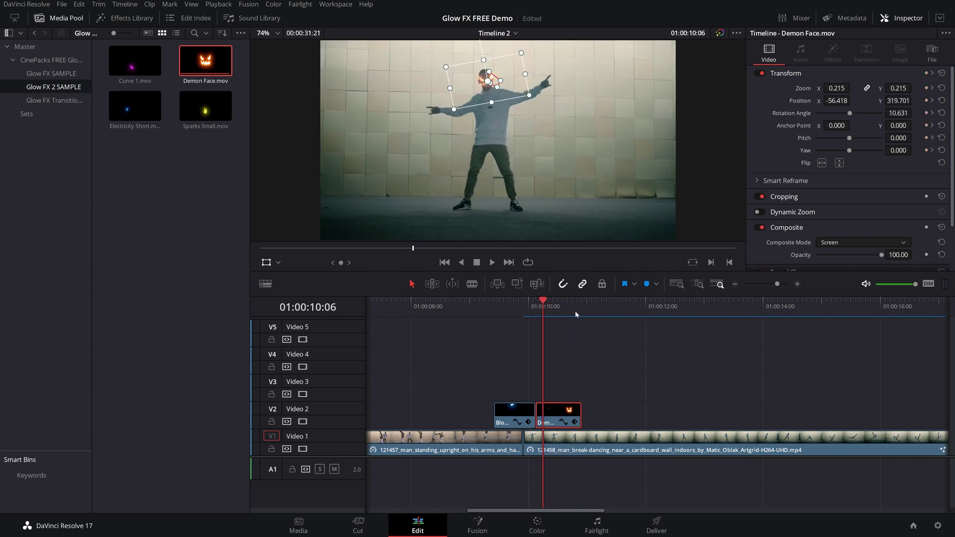
key(Left)
key(Left)
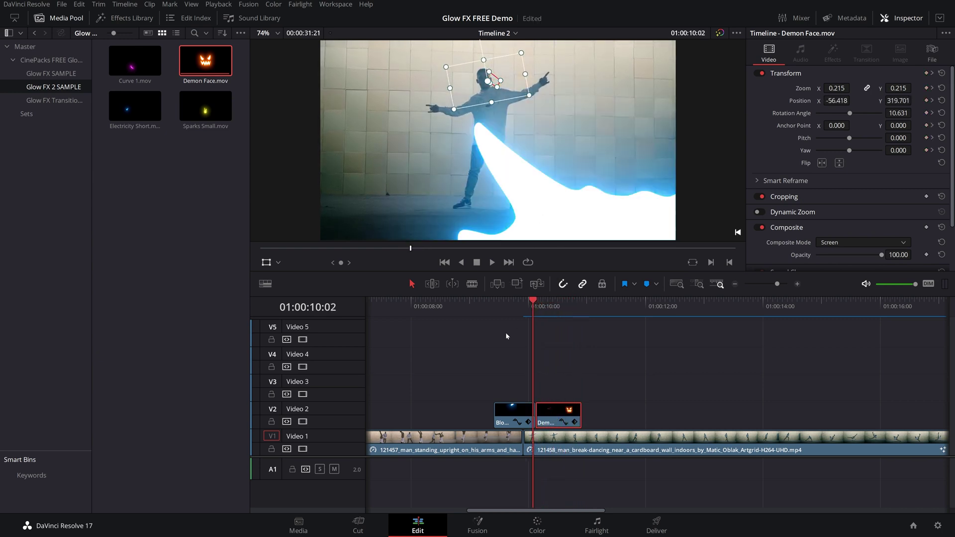
key(Left)
key(Left)
key(Left)
key(Left)
Step: Play back the Blob Wipe transition and Demon Face animation several times to review the head tracking
key(space)
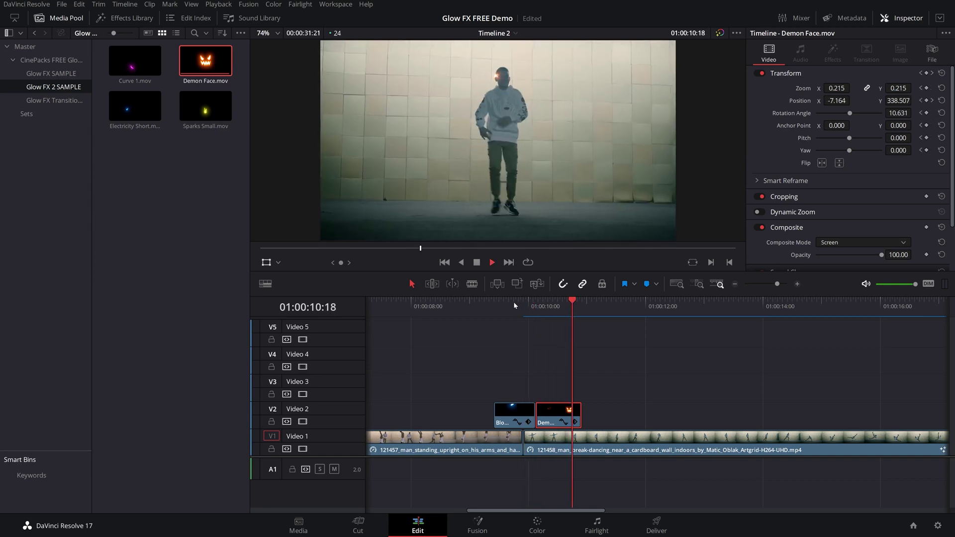
click(507, 303)
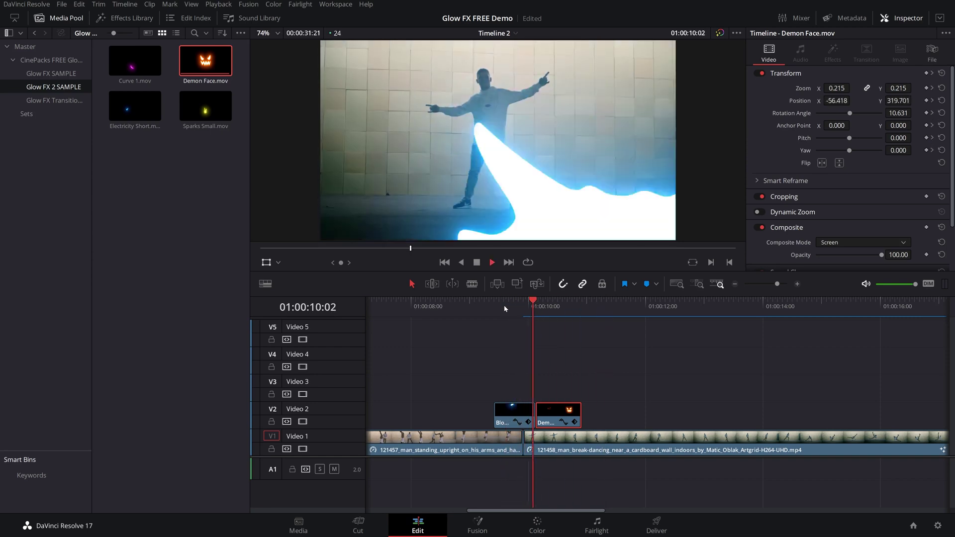
key(space)
click(523, 306)
key(space)
click(527, 312)
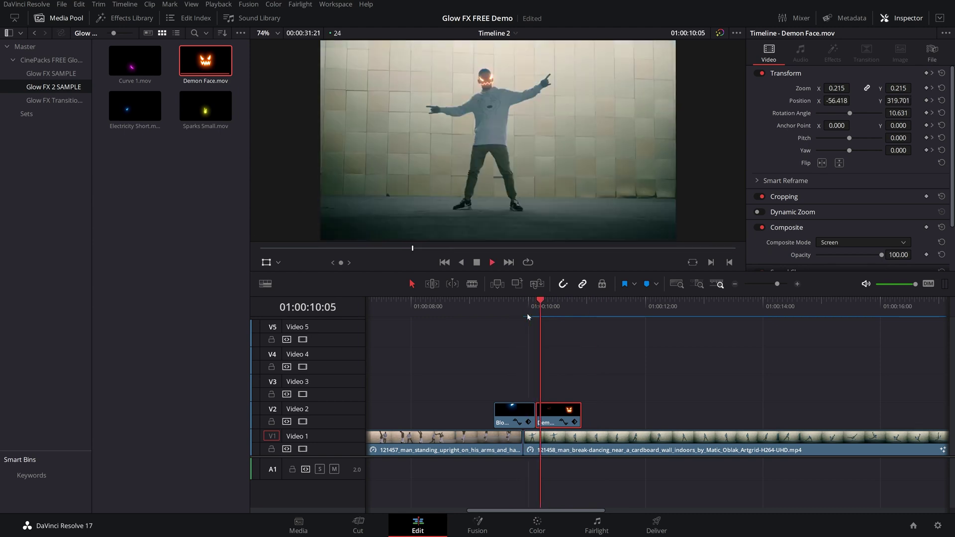
key(space)
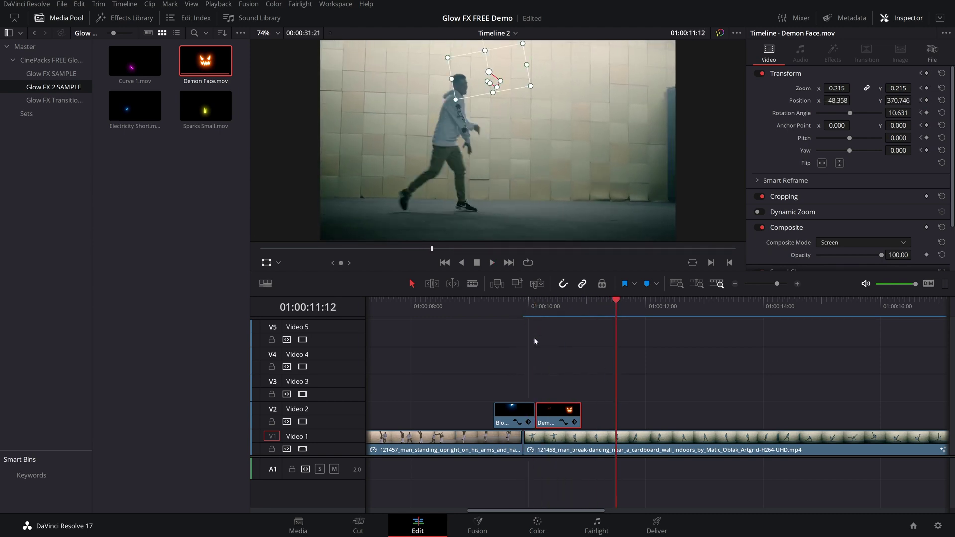
Step: Place Sparks Small.mov on Video 3 at 01:00:10:14, above the Demon Face clip on Video 2
drag(527, 302, 562, 302)
drag(558, 410, 559, 384)
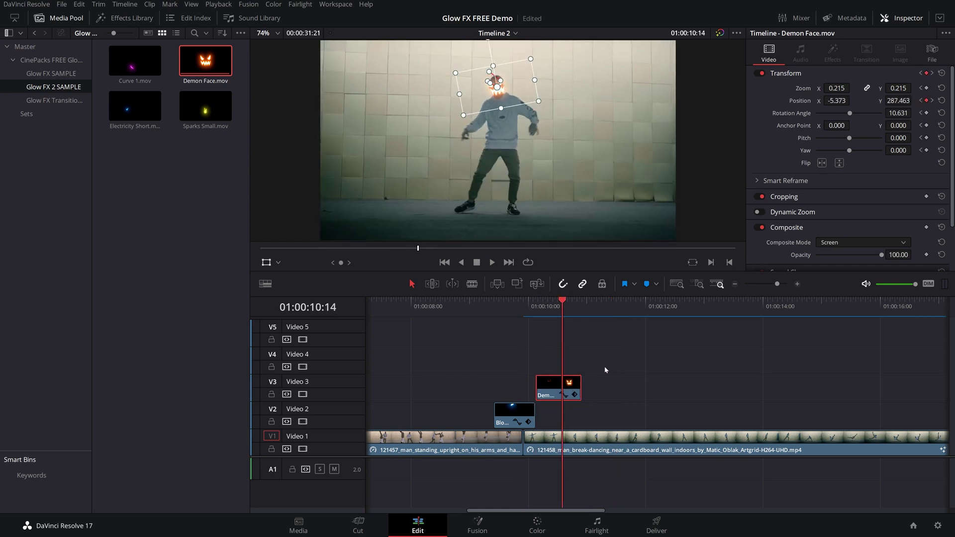
click(195, 112)
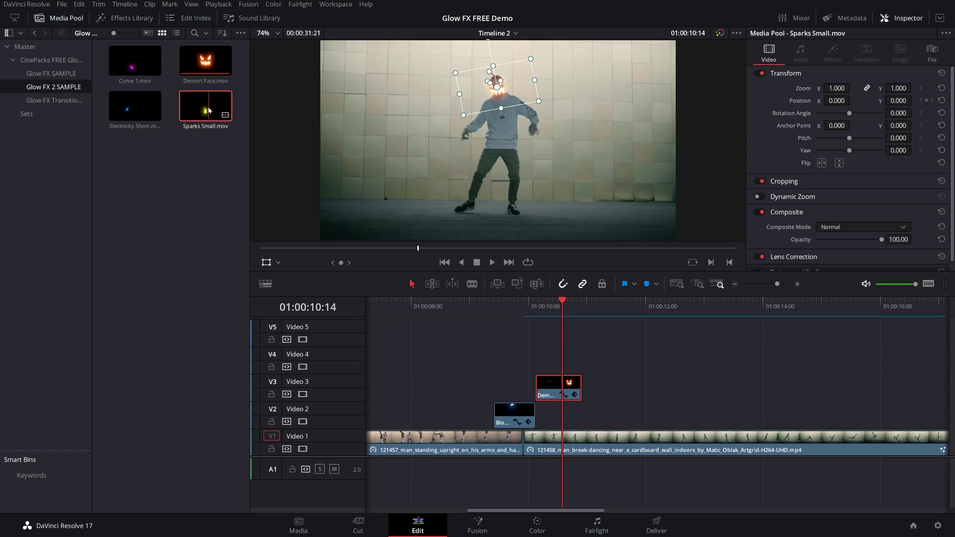
drag(209, 111, 572, 383)
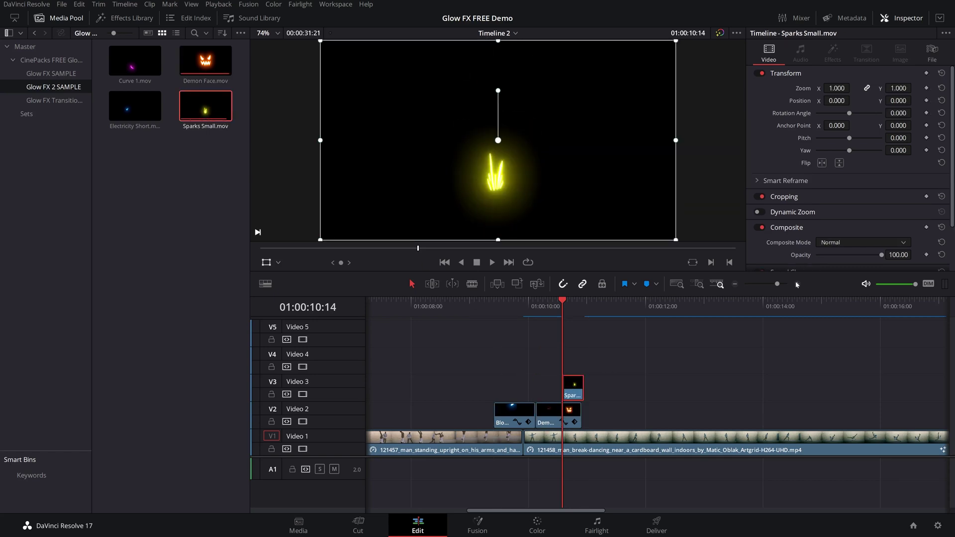
Step: Set the Sparks Small clip's composite mode to Screen
click(831, 243)
scroll(839, 268, down, 5)
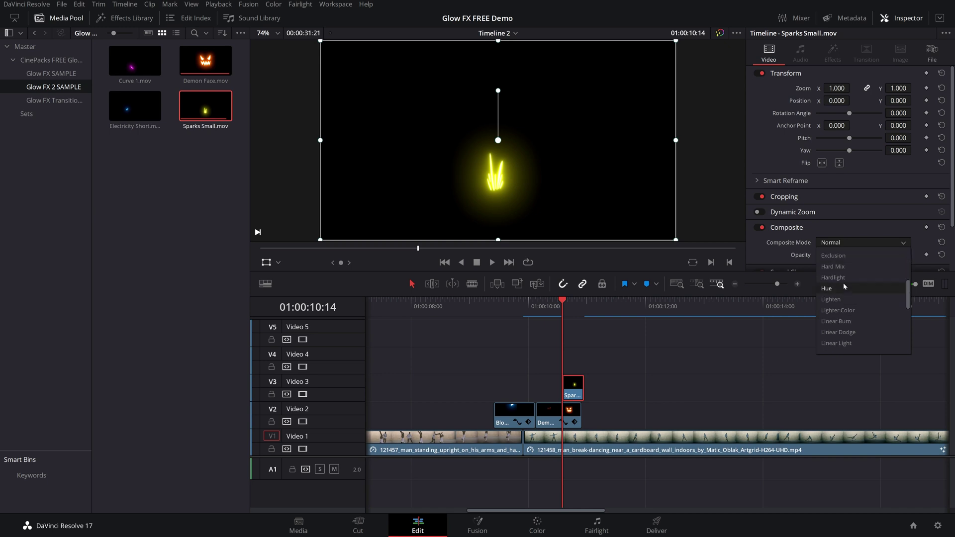
click(831, 256)
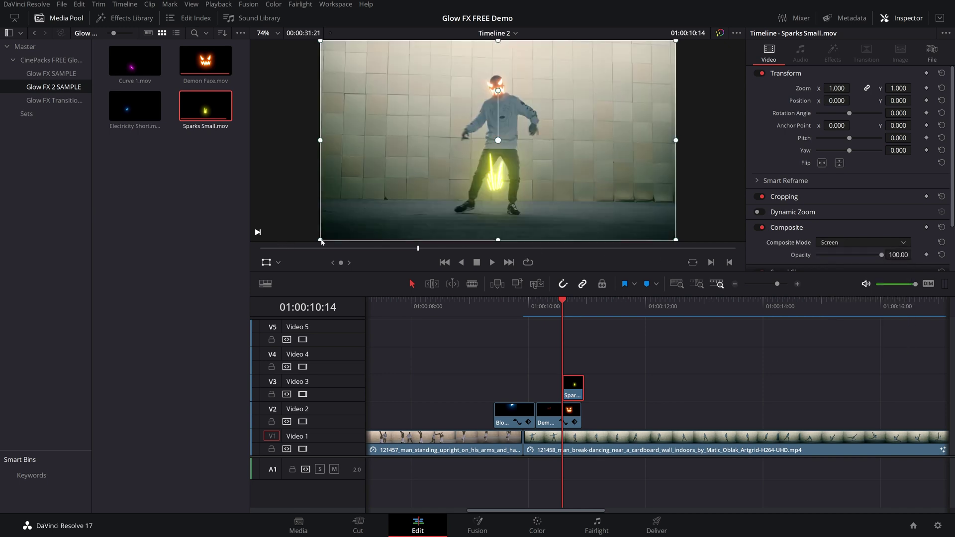
Step: Scale the Sparks Small overlay to about 0.573 on the floor beside the dancer's feet, and shift its clip to start at 01:00:10:07
drag(322, 242, 378, 207)
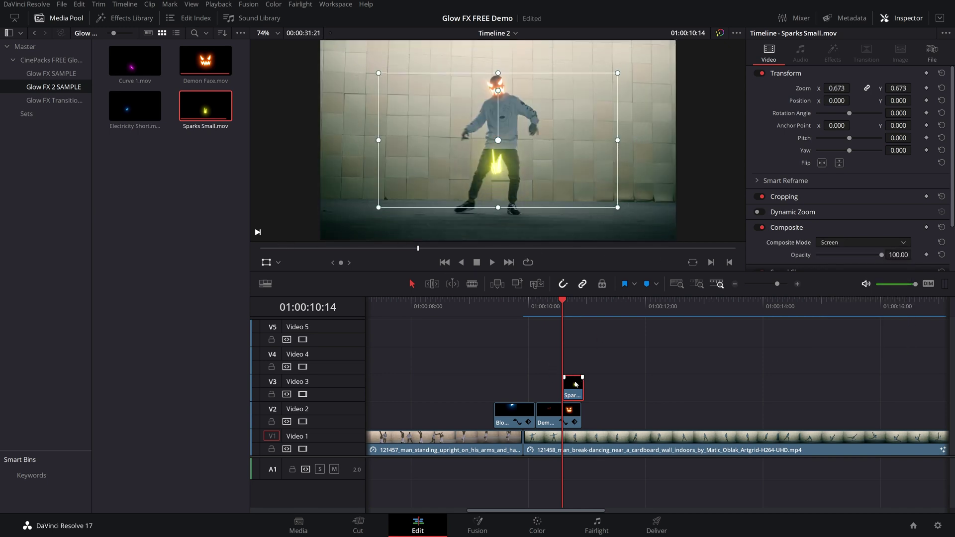
drag(376, 81, 362, 94)
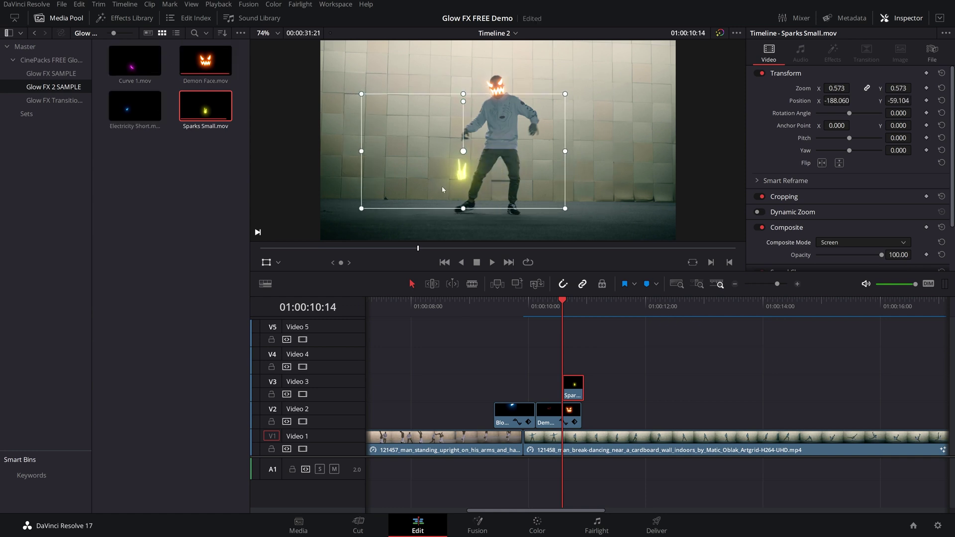
drag(459, 185, 433, 191)
key(ctrl+equal)
drag(676, 386, 648, 386)
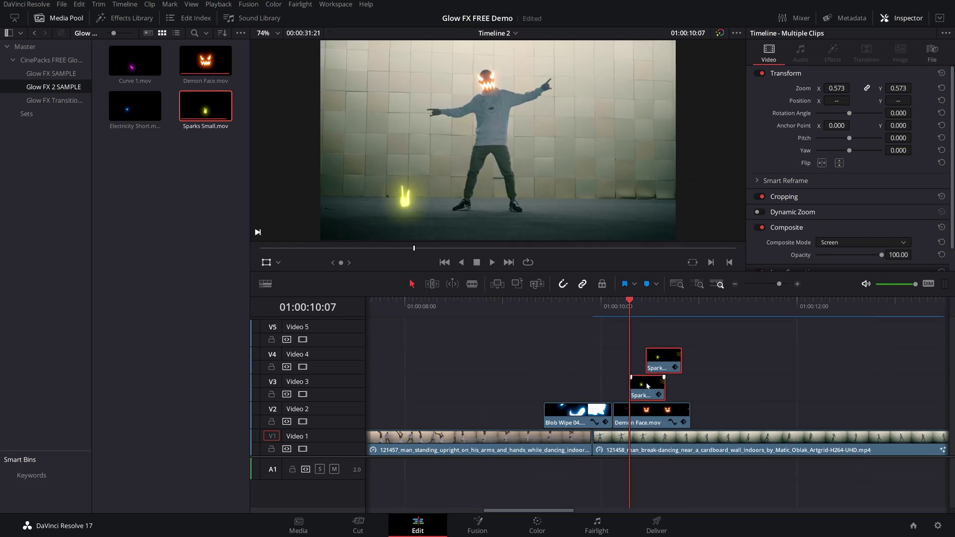
Step: Shift the Sparks Small clip on Video 3 to start at 01:00:10:06
key(ctrl+equal)
drag(672, 388, 665, 390)
key(Left)
click(666, 389)
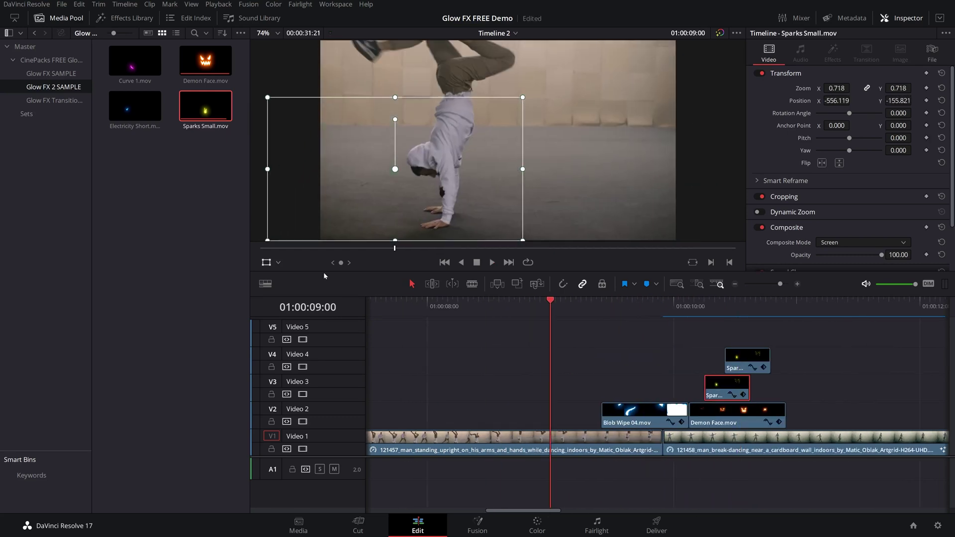
Step: Place Stomp 3.mov from the Glow FX SAMPLE bin on Video 5, starting at about 01:00:10:01 above the sparks clips
mouse_move(636, 311)
mouse_down()
mouse_move(684, 309)
mouse_move(688, 321)
mouse_move(628, 327)
mouse_move(698, 310)
mouse_move(552, 314)
mouse_move(631, 310)
mouse_up()
click(141, 64)
click(51, 73)
double_click(205, 60)
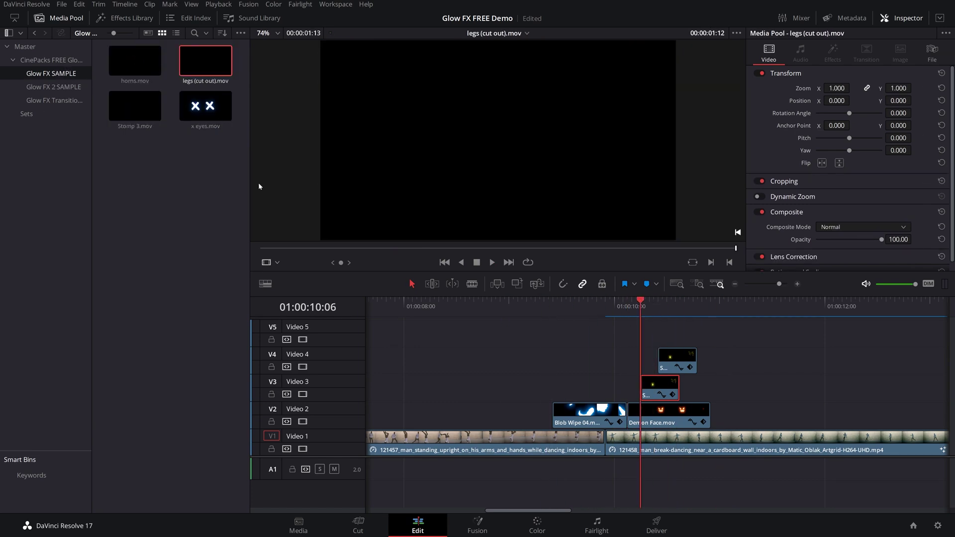
drag(137, 117, 667, 332)
Step: Play back and scrub through the Blob Wipe, Demon Face, sparks and Stomp 3 hand effects to review their timing
key(space)
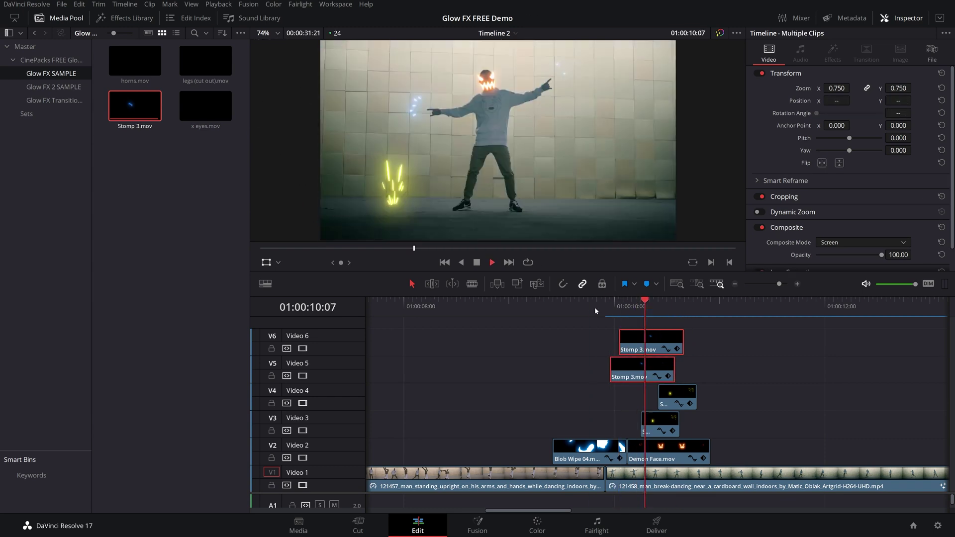
click(568, 304)
key(space)
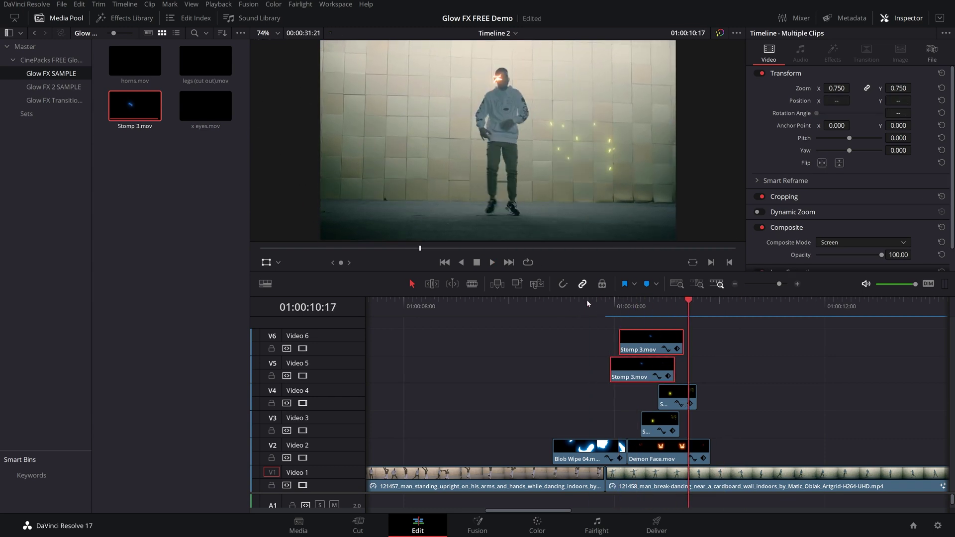
click(587, 301)
key(space)
drag(609, 314, 628, 309)
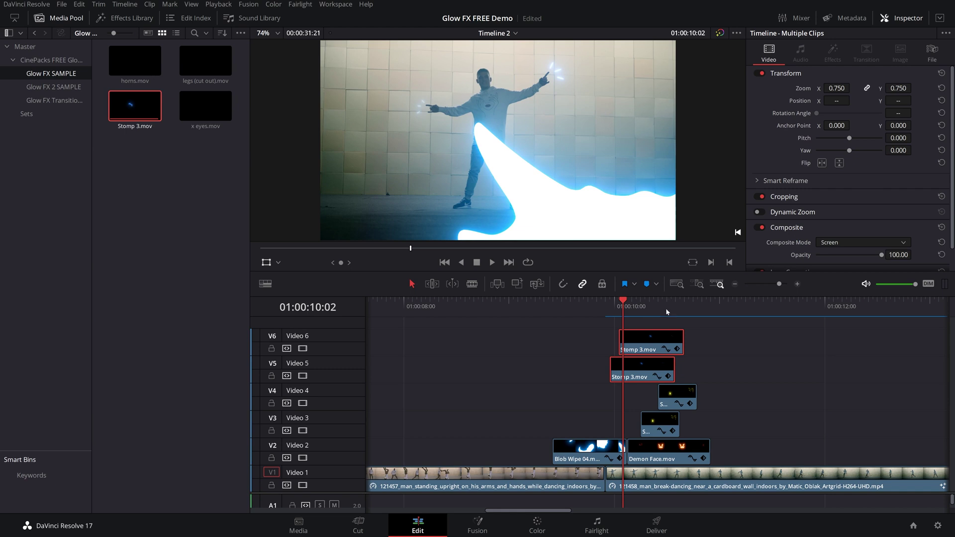
drag(620, 307, 576, 312)
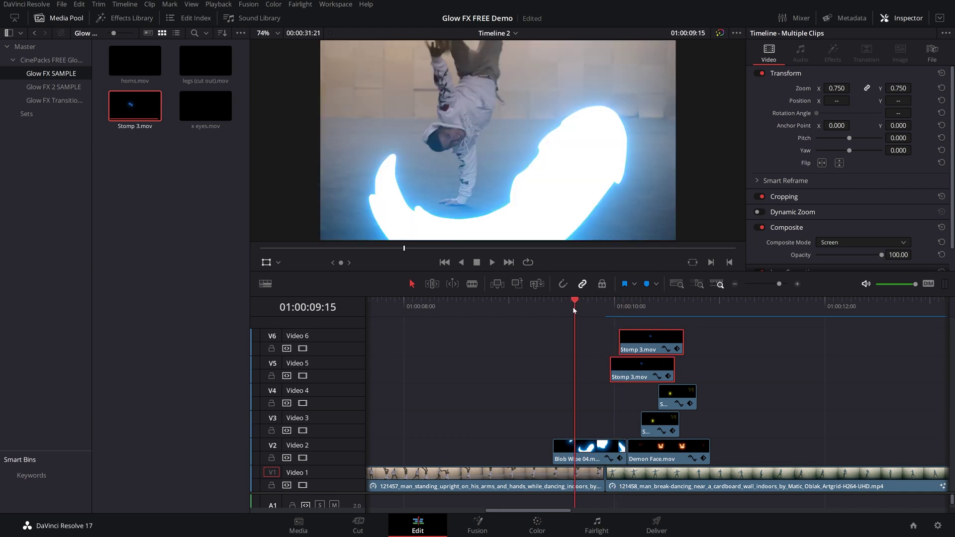
key(space)
key(space)
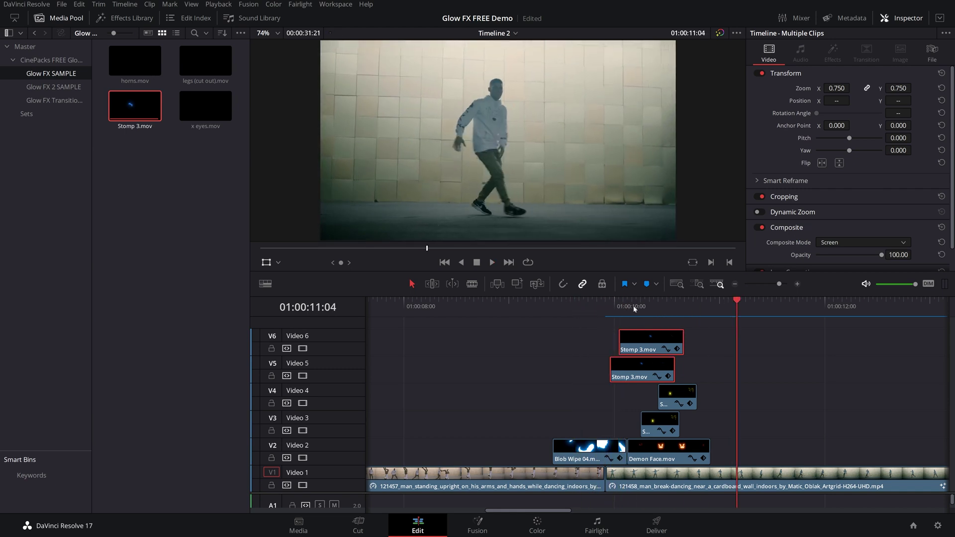
mouse_move(620, 305)
mouse_down()
mouse_move(561, 308)
mouse_move(675, 325)
mouse_move(647, 317)
mouse_move(656, 313)
mouse_move(647, 308)
mouse_move(611, 310)
mouse_move(632, 306)
mouse_up()
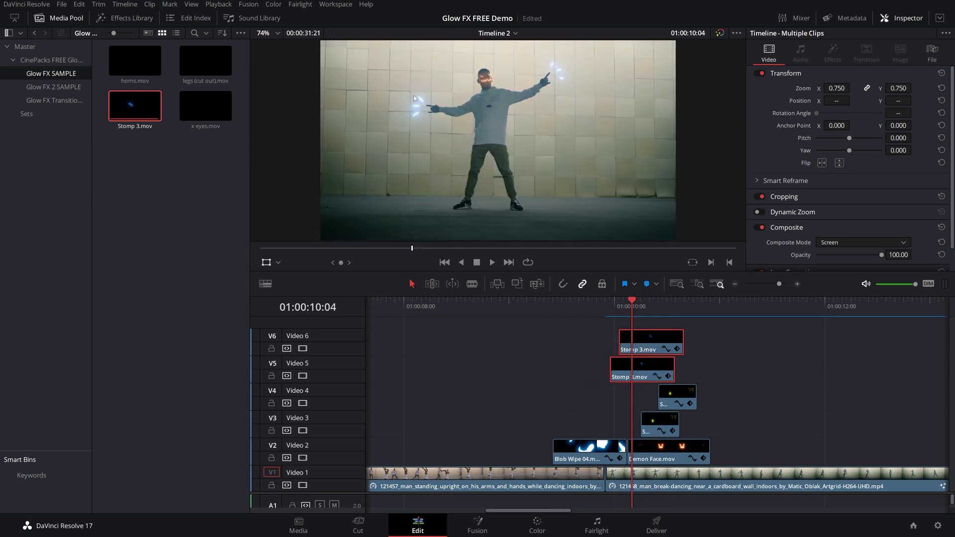
right_click(650, 339)
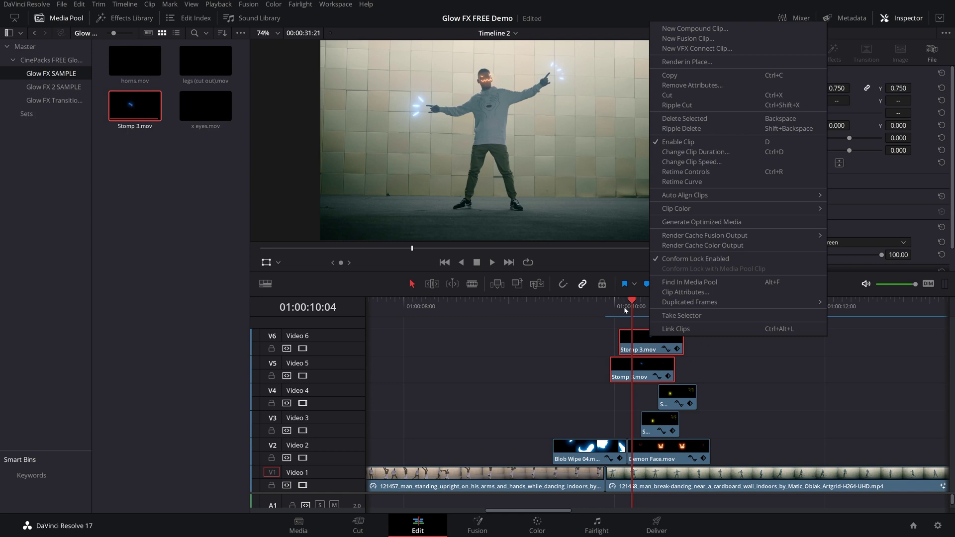
click(611, 309)
key(space)
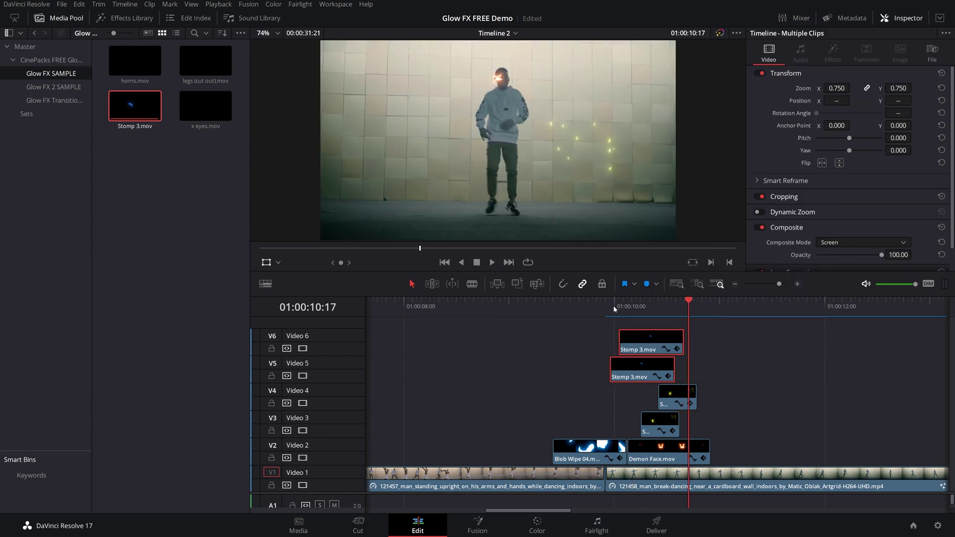
mouse_move(621, 309)
mouse_down()
mouse_move(608, 309)
mouse_move(632, 308)
mouse_up()
click(646, 342)
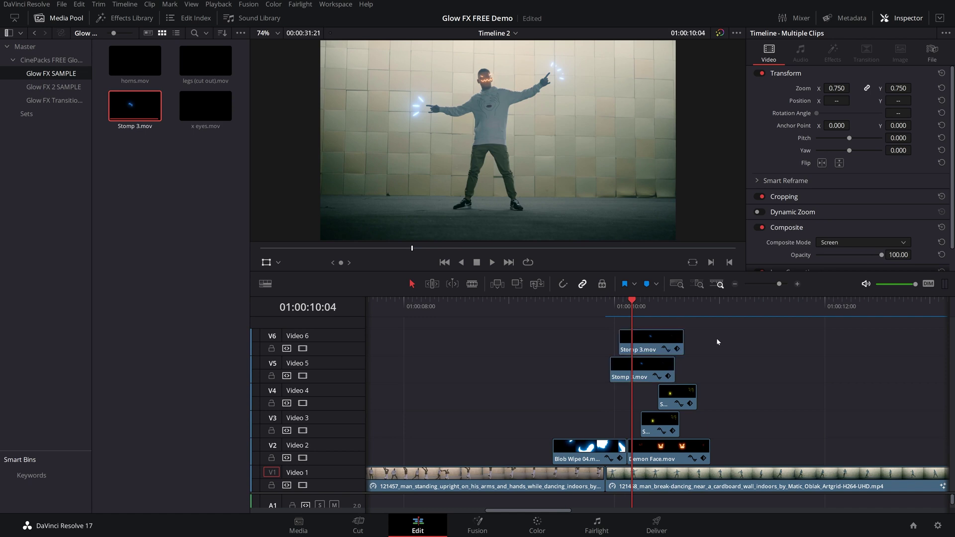
right_click(651, 341)
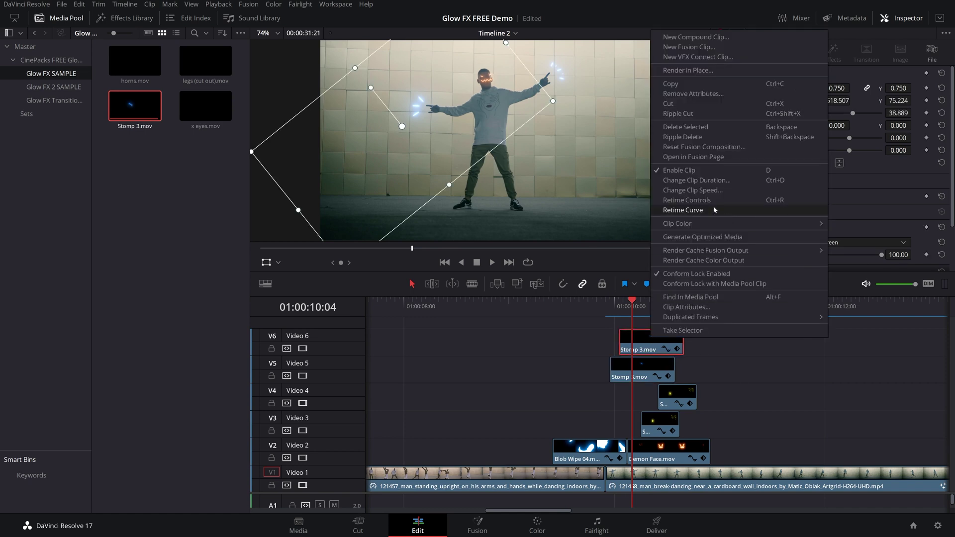
click(585, 349)
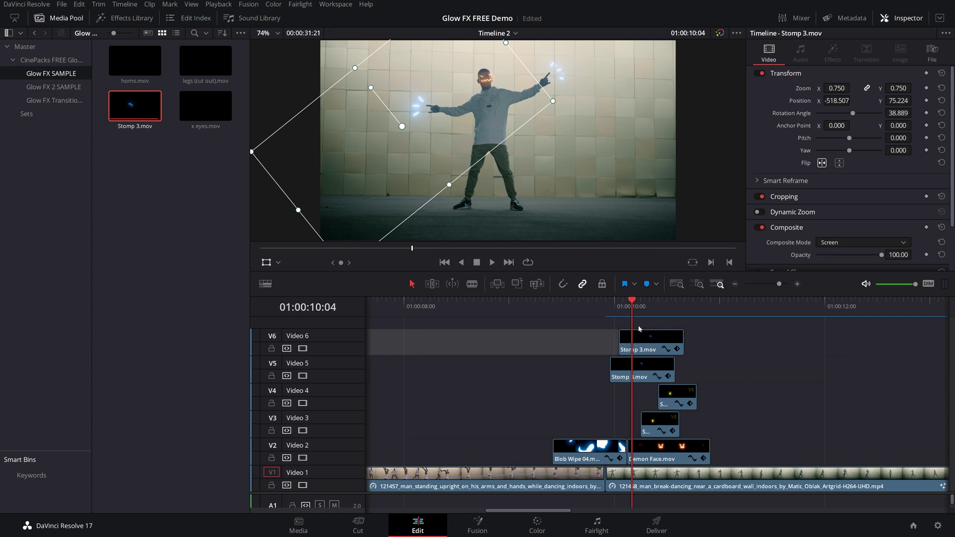
mouse_move(633, 304)
mouse_down()
mouse_move(665, 320)
mouse_move(639, 321)
mouse_move(675, 322)
mouse_move(572, 321)
mouse_move(641, 320)
mouse_up()
drag(585, 338, 667, 366)
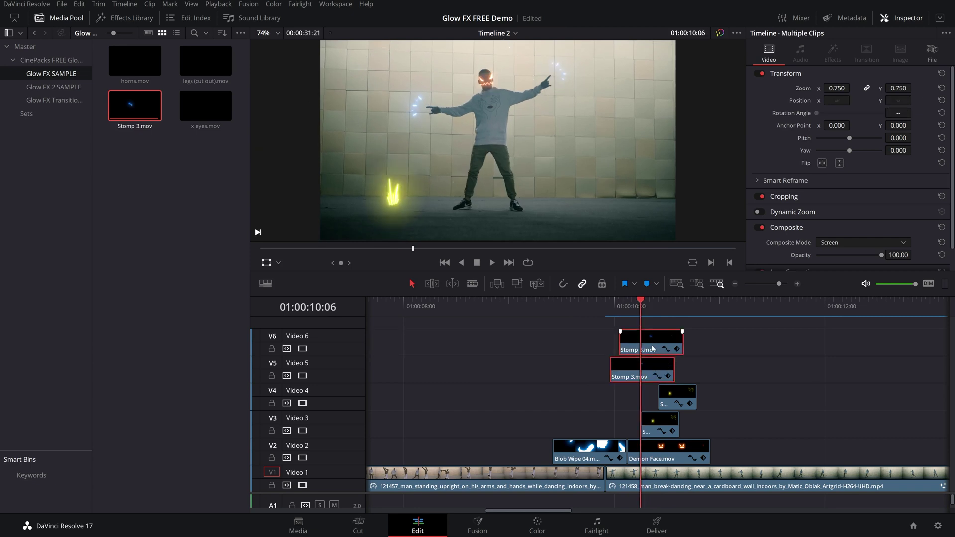
Step: Switch to the Color page, hide the Gallery and Open FX, and keep the clip thumbnails and node graph shown
click(646, 366)
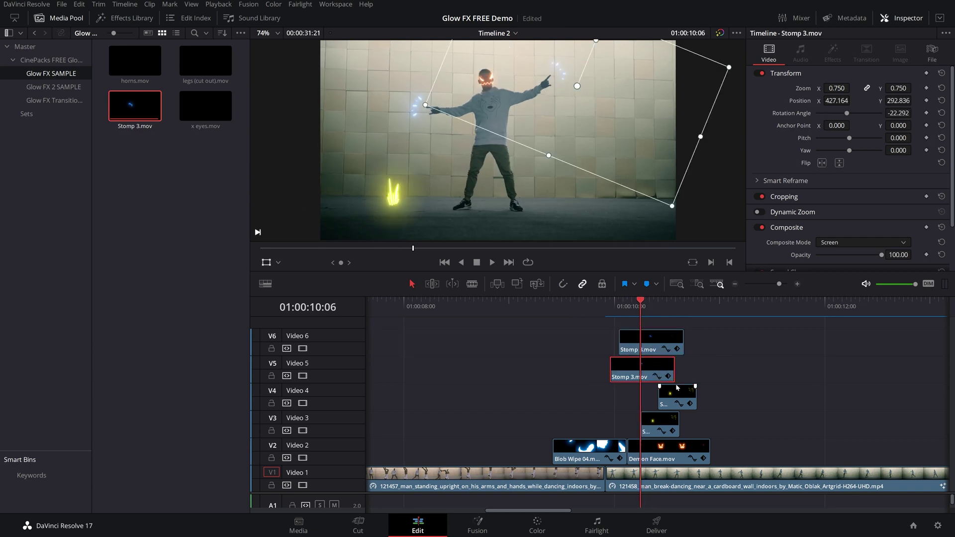
click(545, 530)
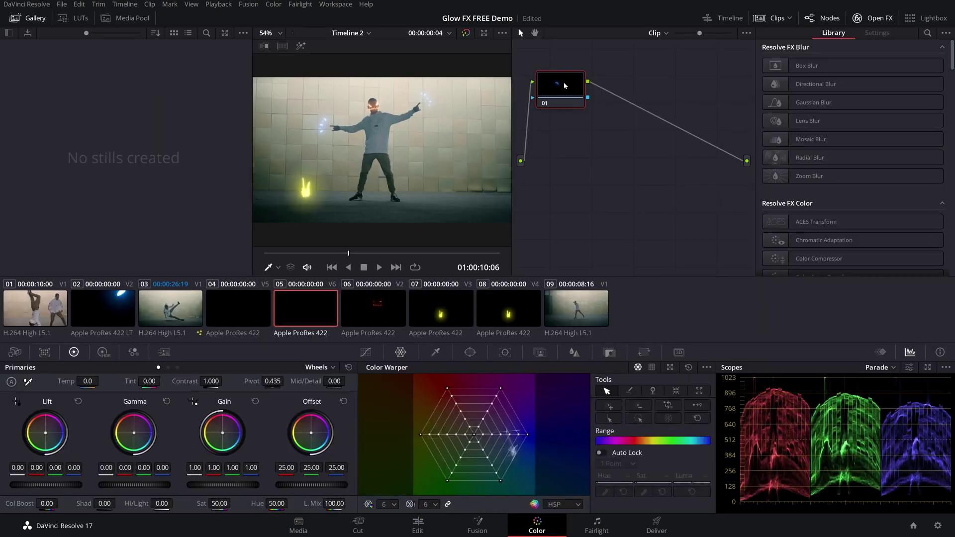
drag(562, 83, 595, 162)
click(772, 18)
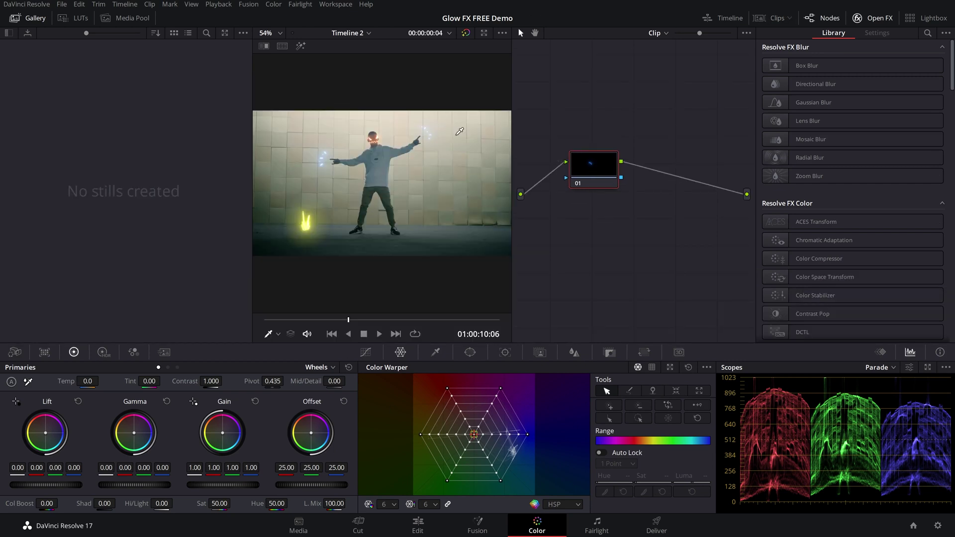
click(17, 19)
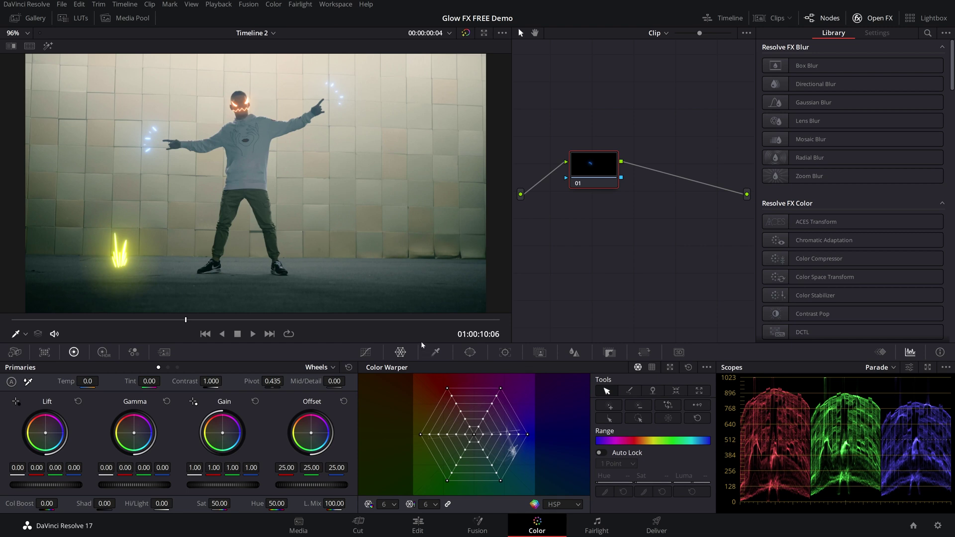
click(871, 17)
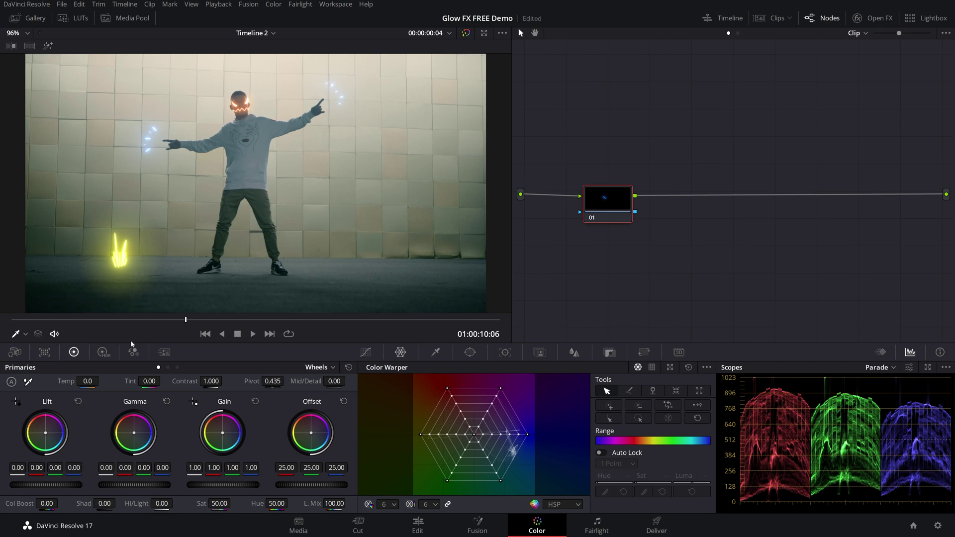
click(773, 18)
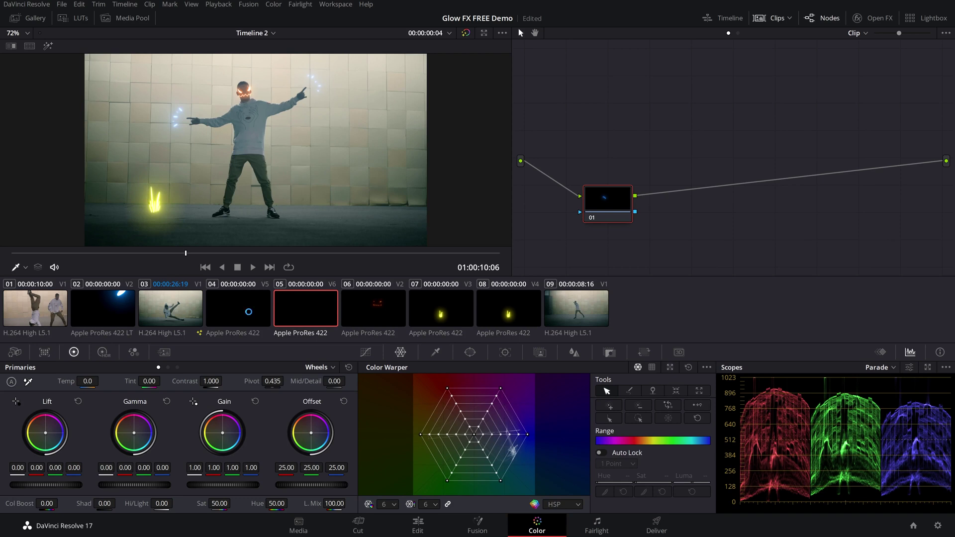
Step: Turn on Monochrome in the RGB Mixer for the Stomp 3 clip on Video 6
click(299, 312)
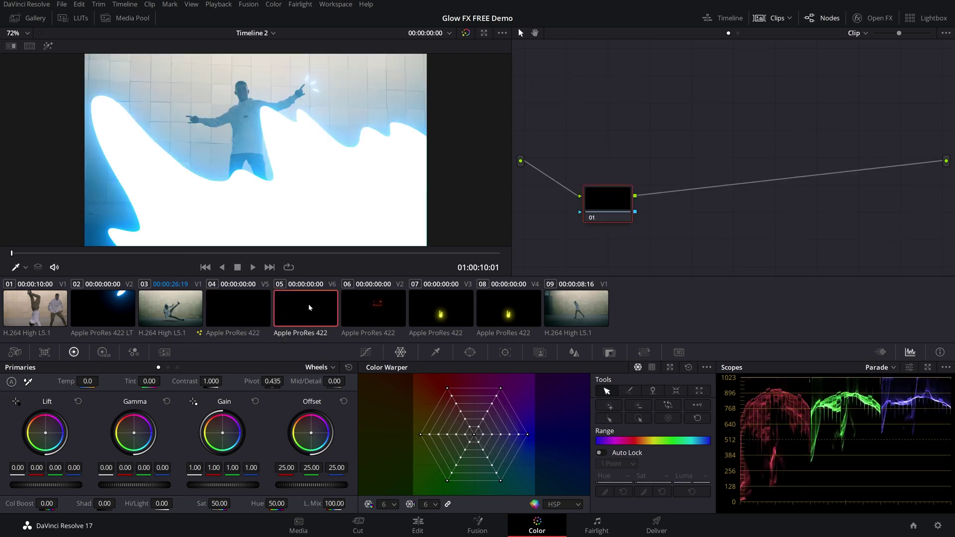
key(space)
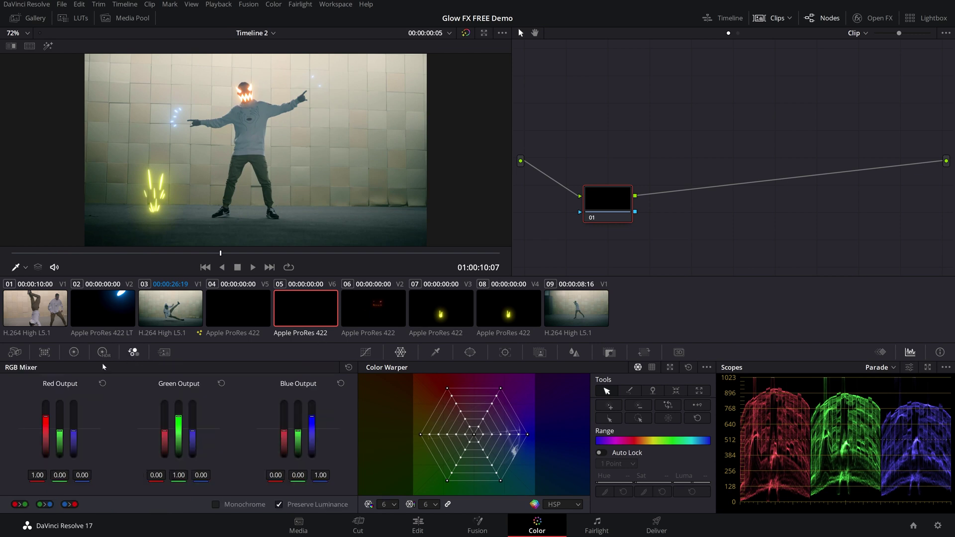
click(216, 505)
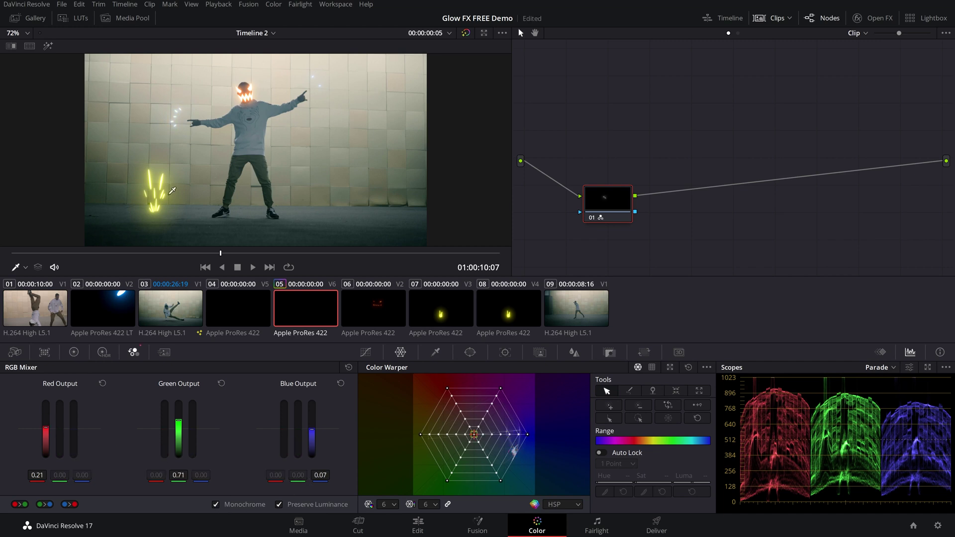
Step: Add a serial node after the monochrome node in the Video 6 Stomp 3 clip's grade
drag(600, 198, 570, 159)
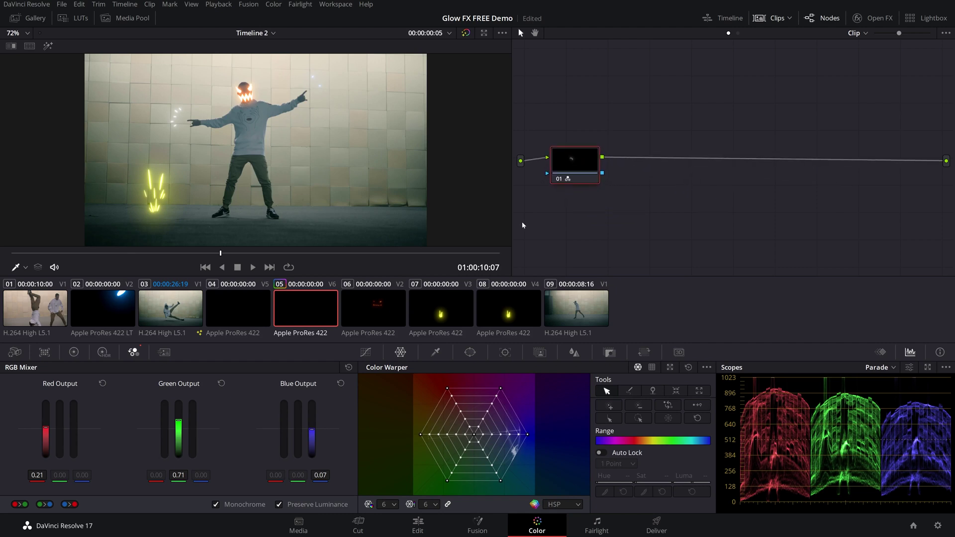
right_click(622, 168)
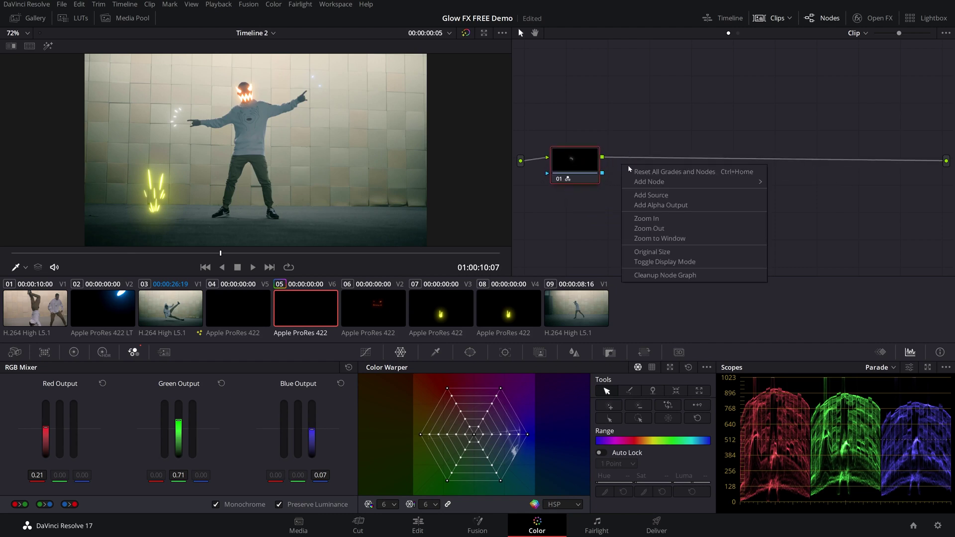
right_click(579, 157)
mouse_move(646, 204)
click(683, 209)
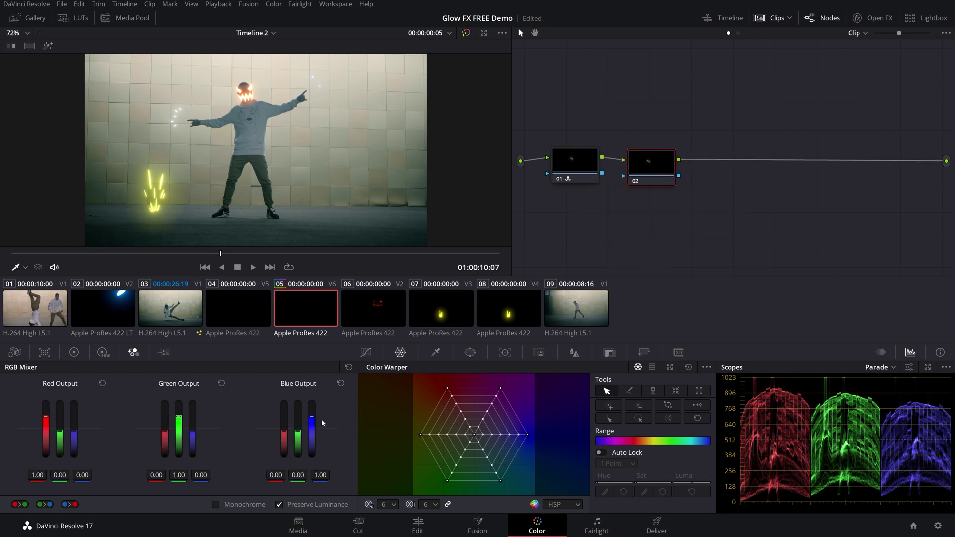
Step: Tint the Stomp 3 effect yellow on node 02 with RGB Mixer outputs of red 2.00, green 1.62 and blue -0.48
drag(312, 416, 312, 402)
drag(335, 475, 324, 475)
drag(179, 475, 183, 475)
drag(179, 410, 178, 413)
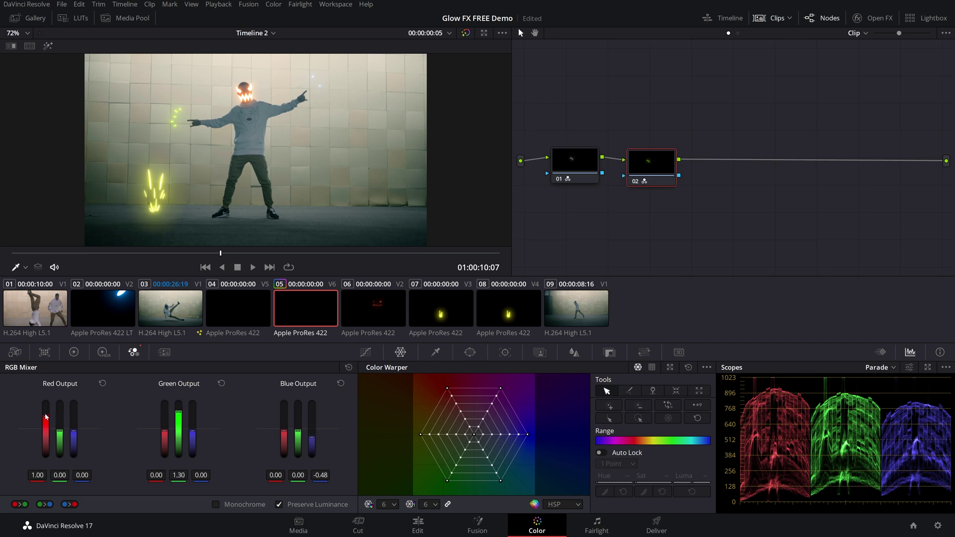
drag(37, 475, 44, 475)
drag(179, 414, 179, 411)
drag(179, 475, 182, 475)
Step: Copy the yellow grade from the Video 6 Stomp 3 clip to the one on Video 5 and check both hands at 01:00:10:04
key(Left)
key(Left)
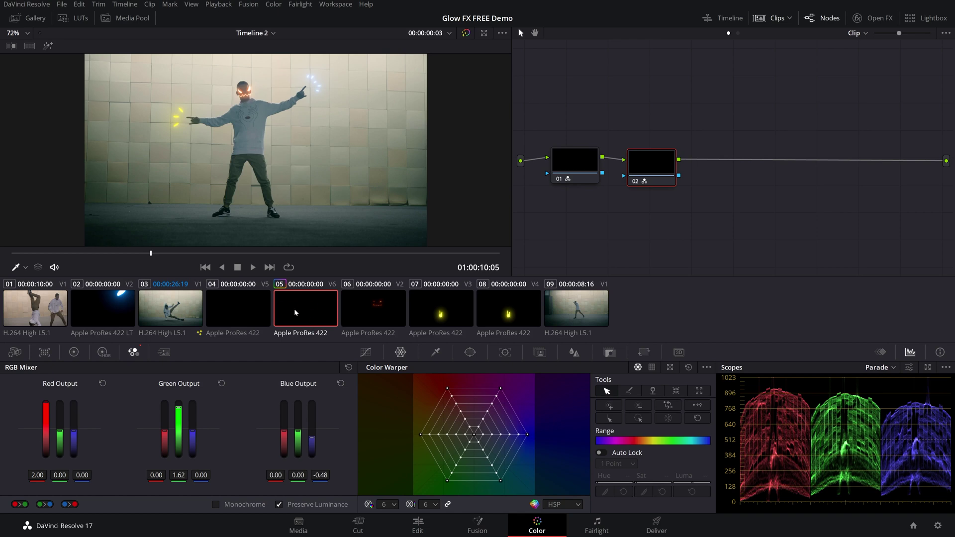
click(238, 311)
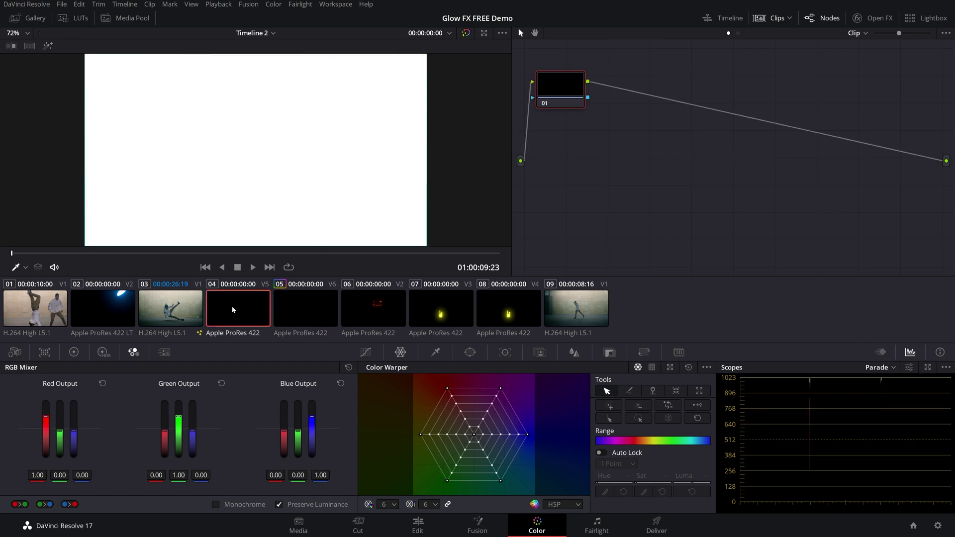
key(ctrl+v)
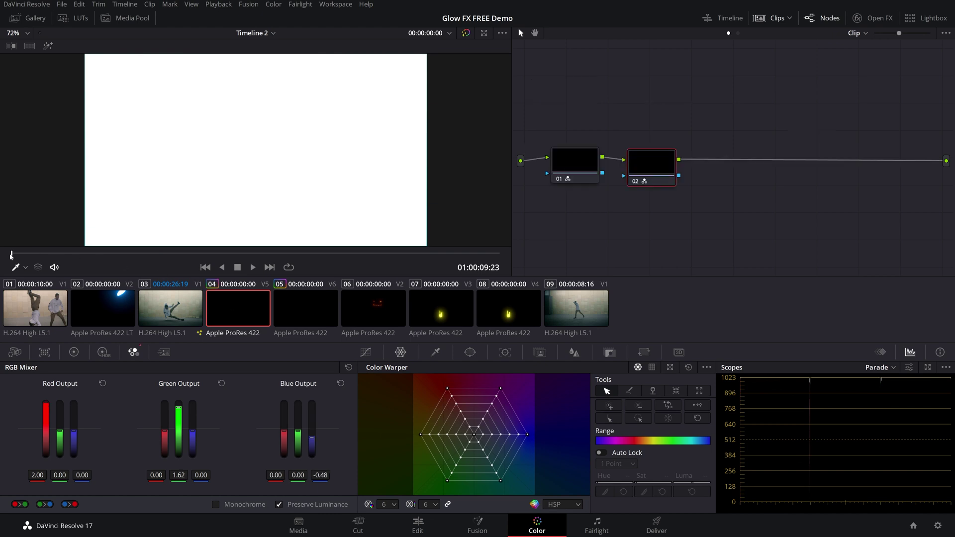
drag(12, 254, 187, 253)
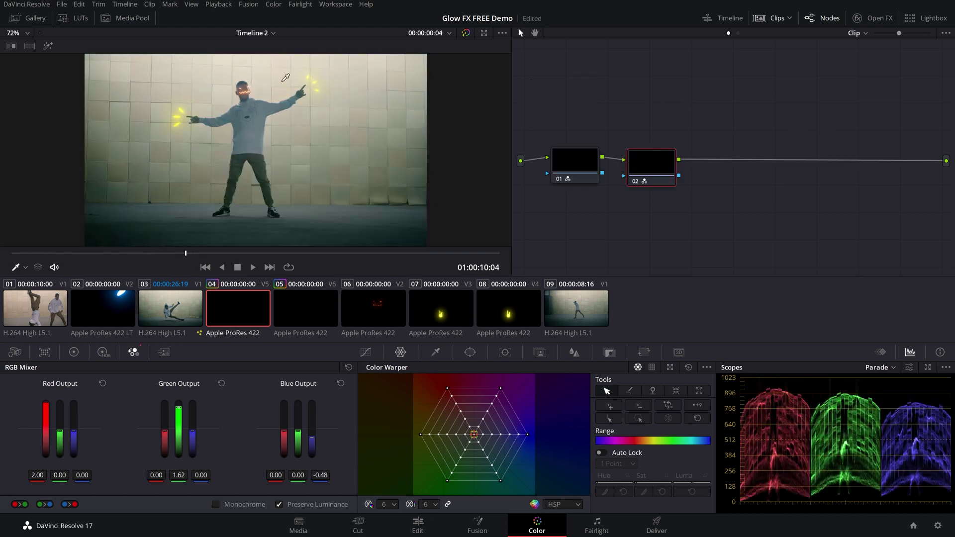
Step: Return to the Edit page and play back the transition with the recoloured hand effects
click(414, 515)
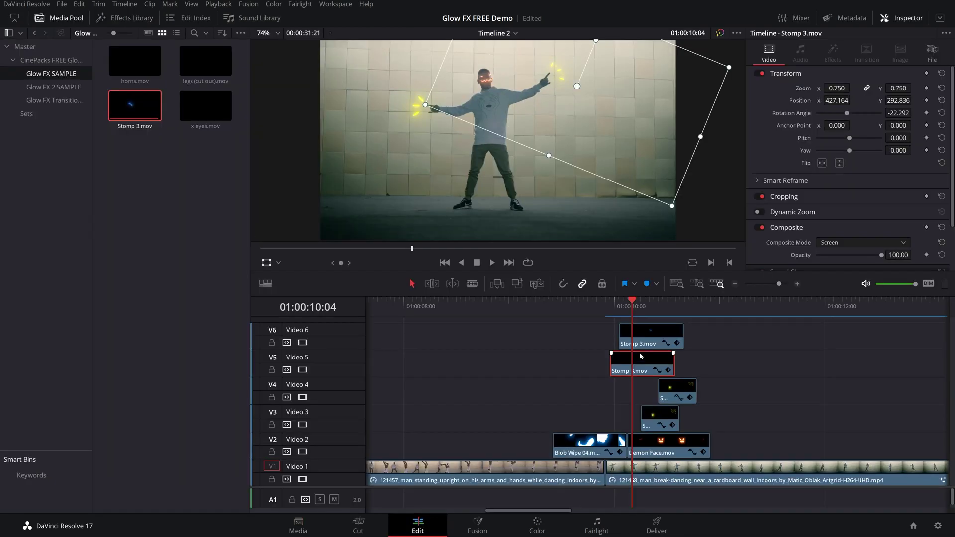
scroll(636, 351, down, 3)
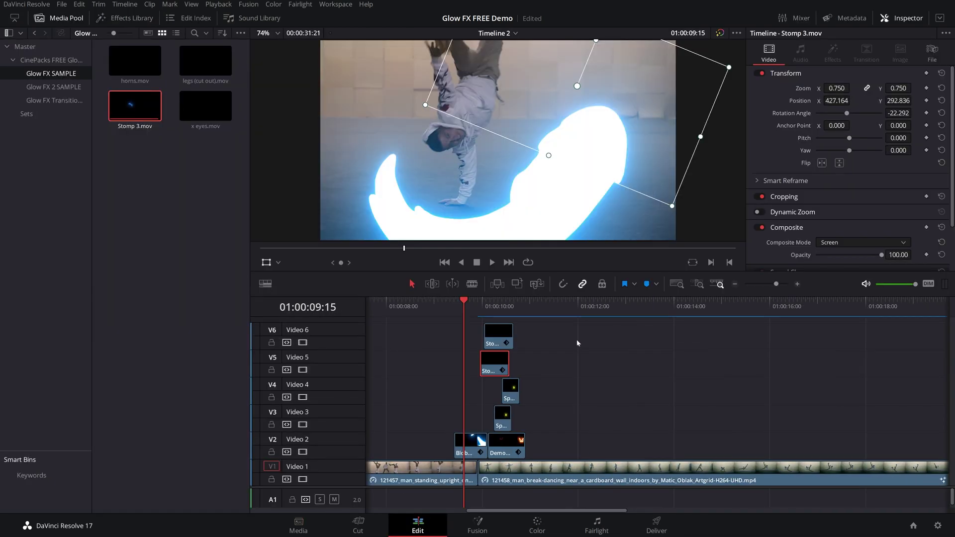
key(space)
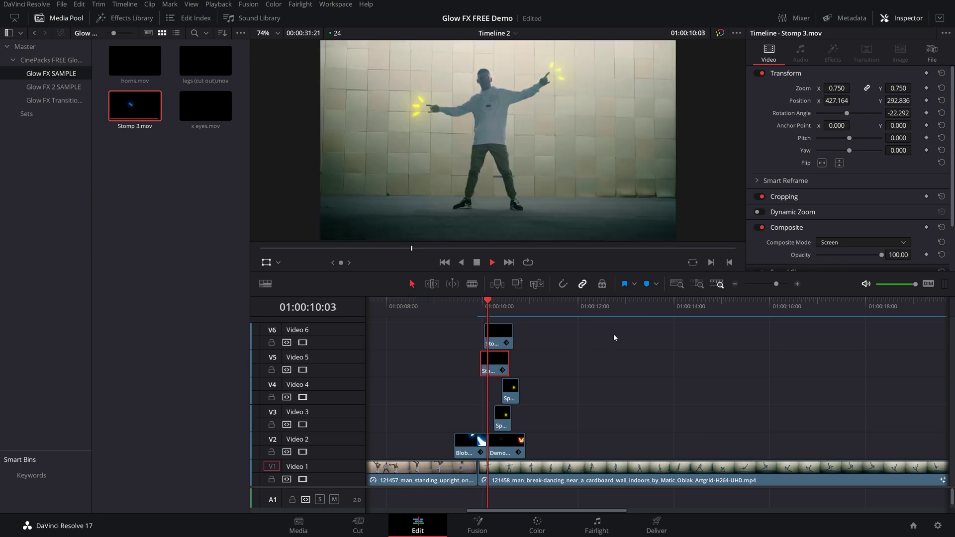
key(space)
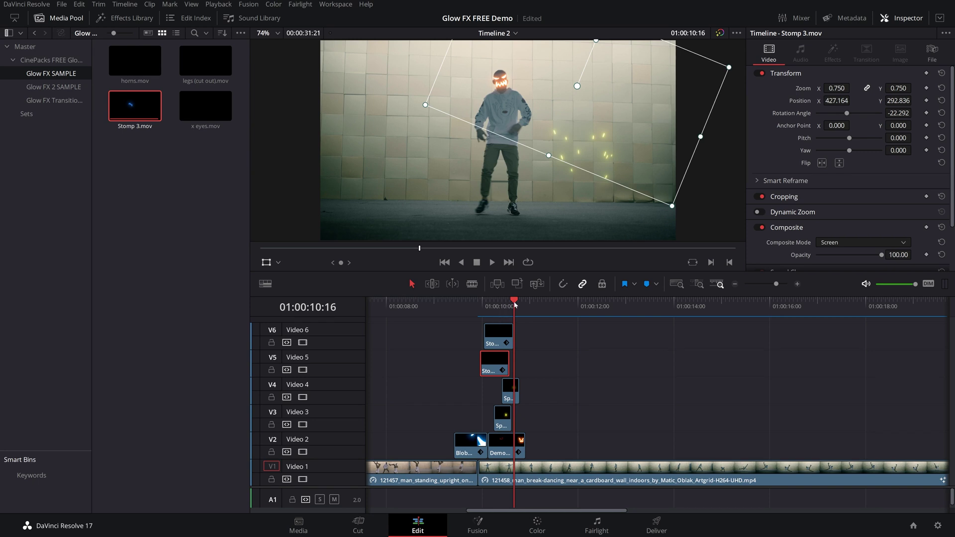
Step: Select the break-dancing clip on Video 1, play it to 01:00:11:11 and open it in the Fusion page
drag(514, 304, 520, 306)
click(497, 472)
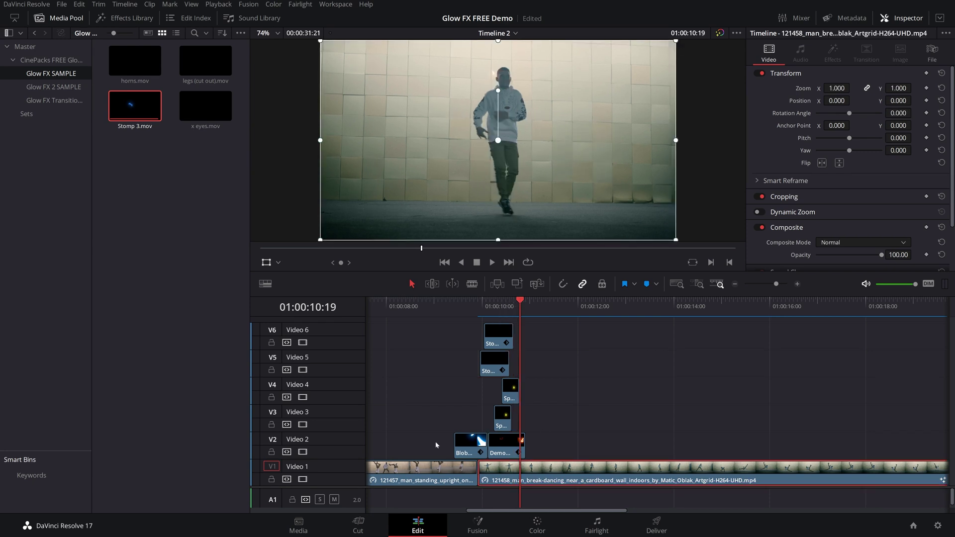
key(space)
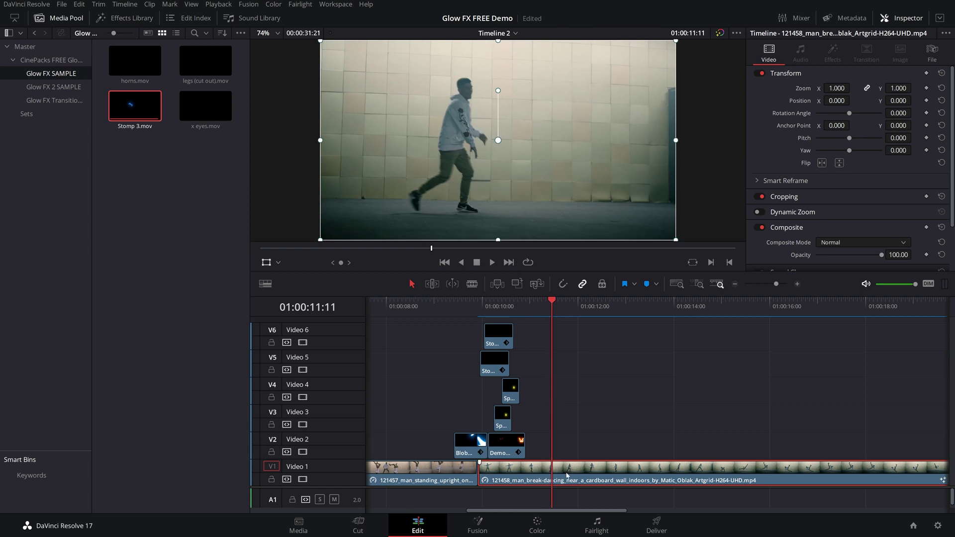
click(473, 526)
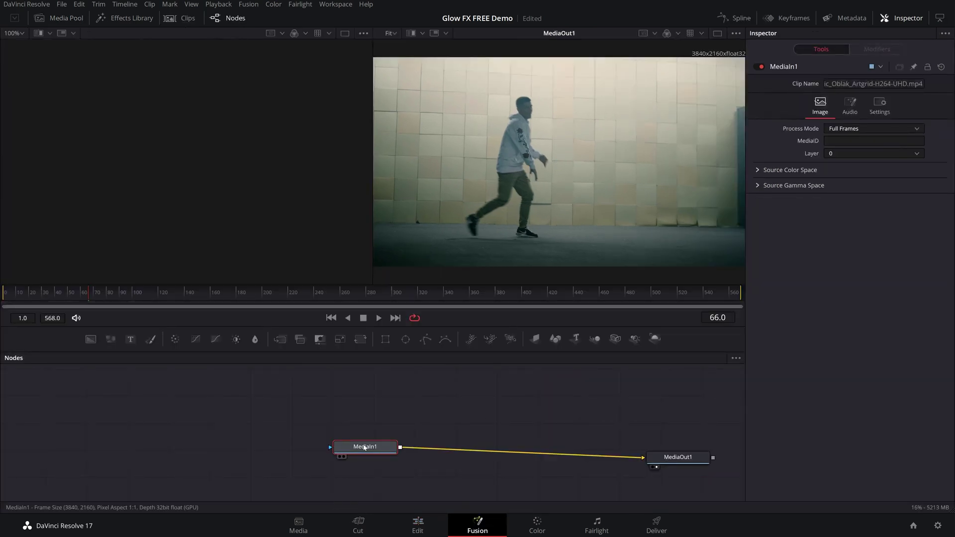
Step: Rearrange MediaIn1 and MediaOut1 in the node graph, leaving a wide gap between them for new nodes
drag(365, 447, 187, 409)
drag(670, 454, 405, 403)
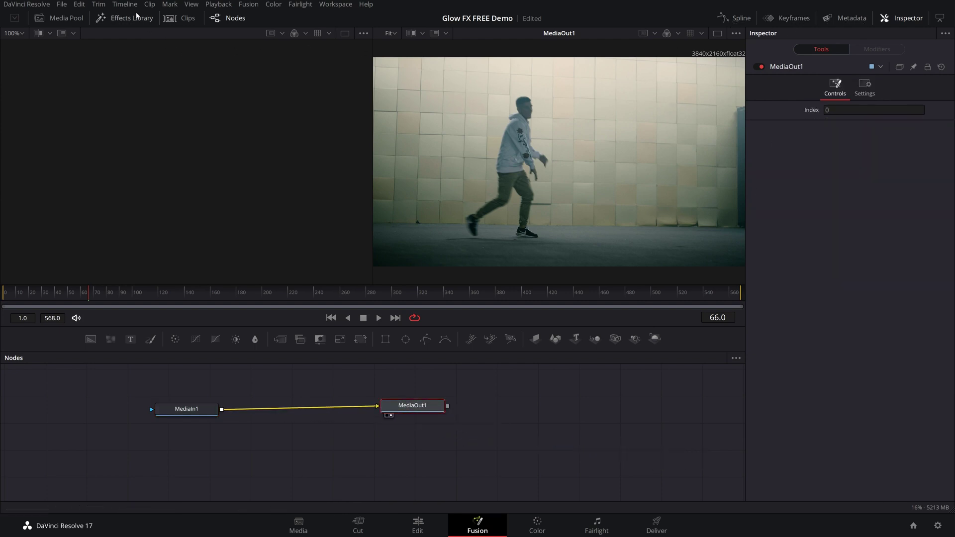
click(180, 18)
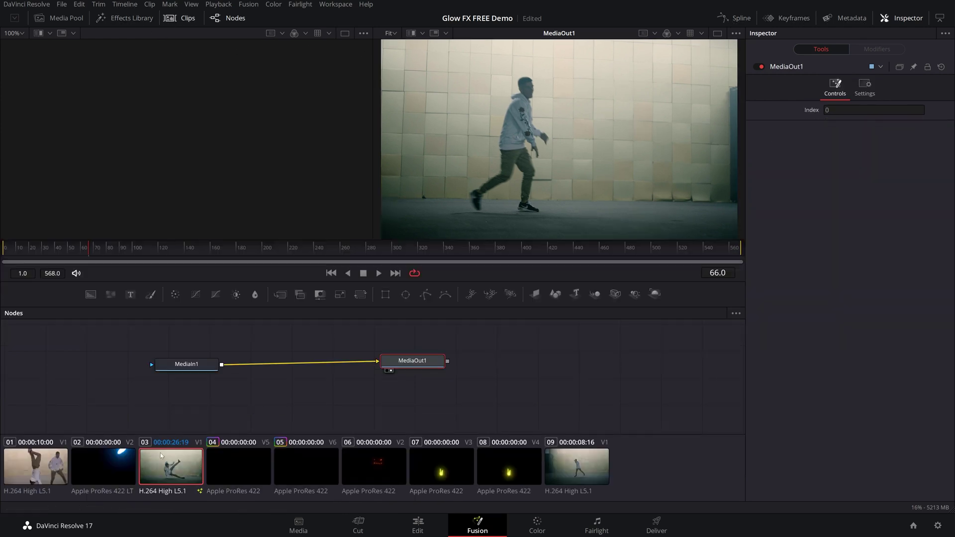
click(180, 18)
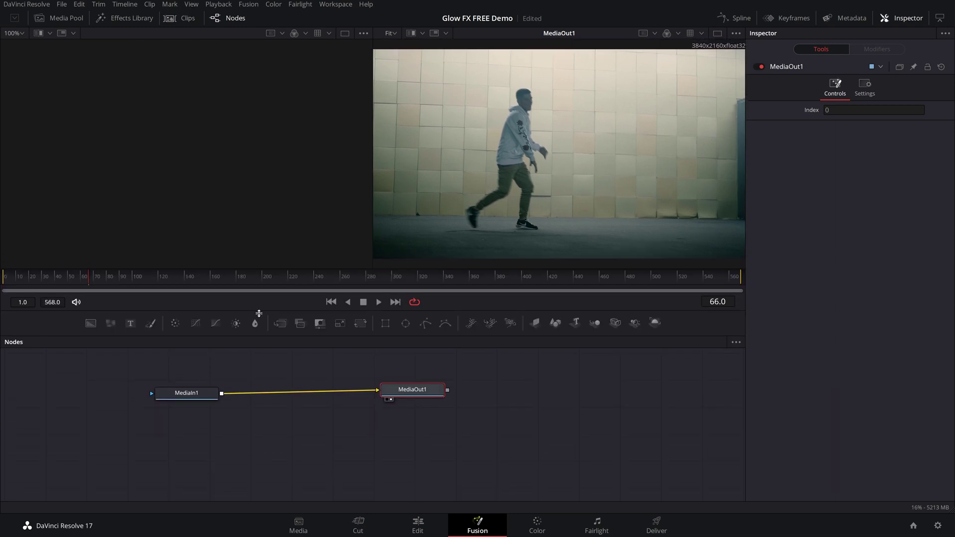
drag(186, 401, 86, 397)
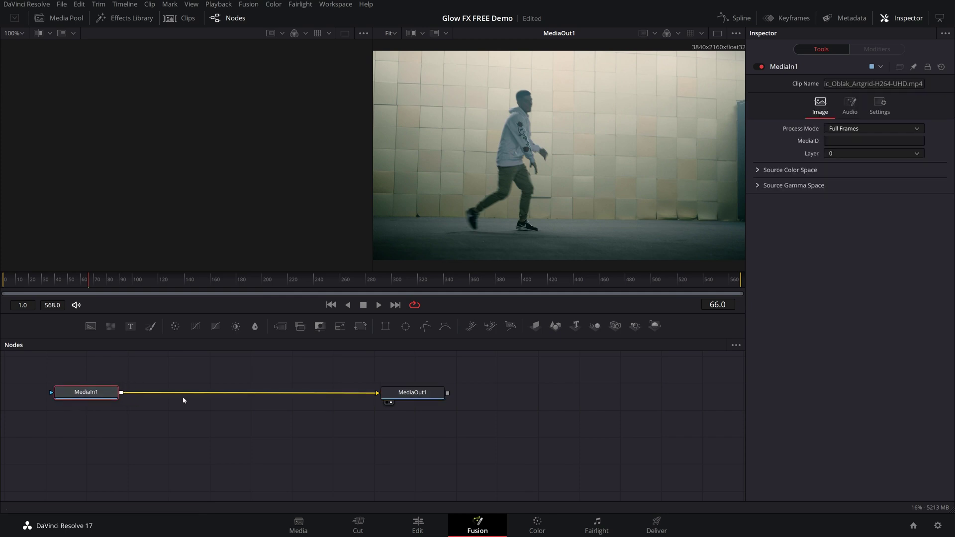
Step: Add a Background node merged over MediaIn1 and spread the connected nodes apart
key(shift+space)
text(bg)
key(Return)
drag(78, 421, 159, 370)
drag(96, 398, 61, 440)
drag(172, 420, 216, 440)
drag(61, 441, 54, 462)
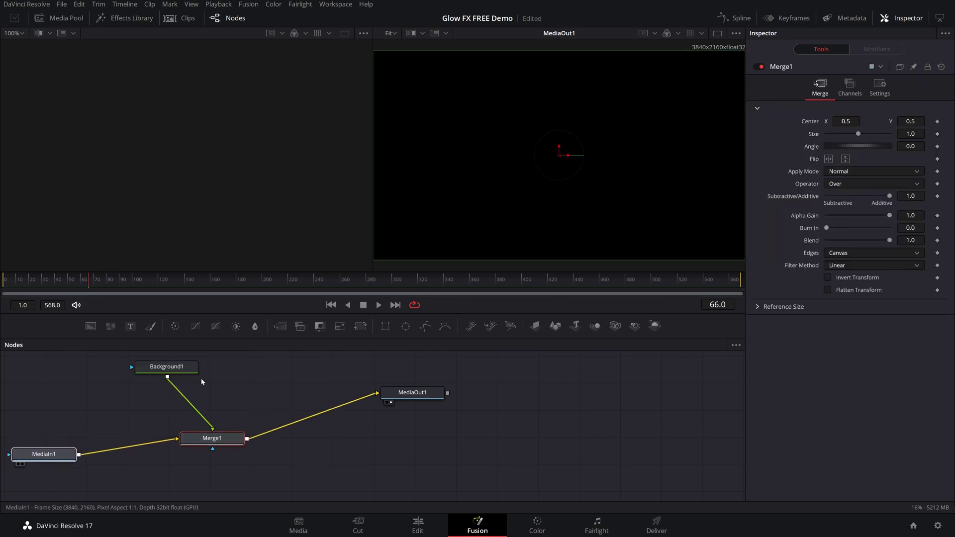
Step: Move Background1 away from the merge and insert a Paint node directly after it
drag(187, 368, 101, 374)
key(shift+space)
text(bg)
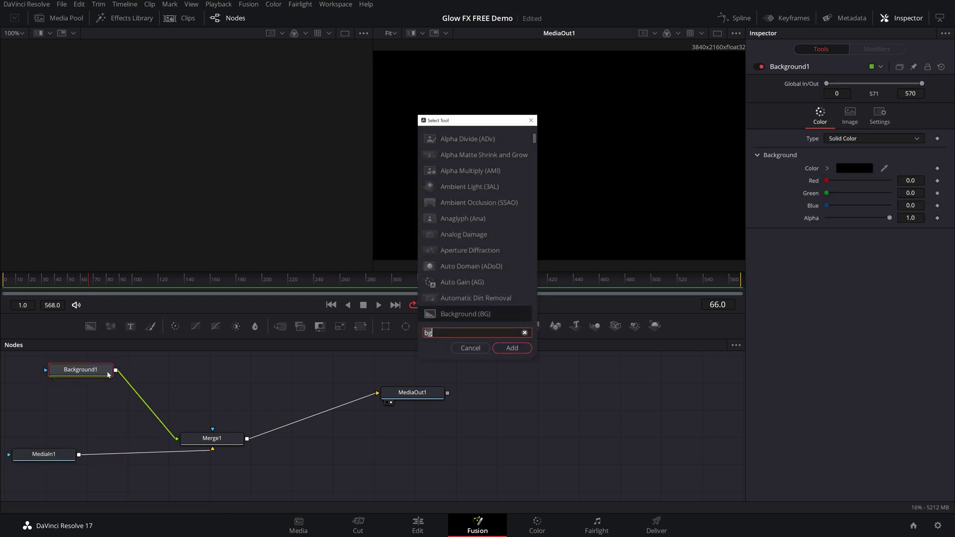
key(BackSpace)
key(BackSpace)
text(pain)
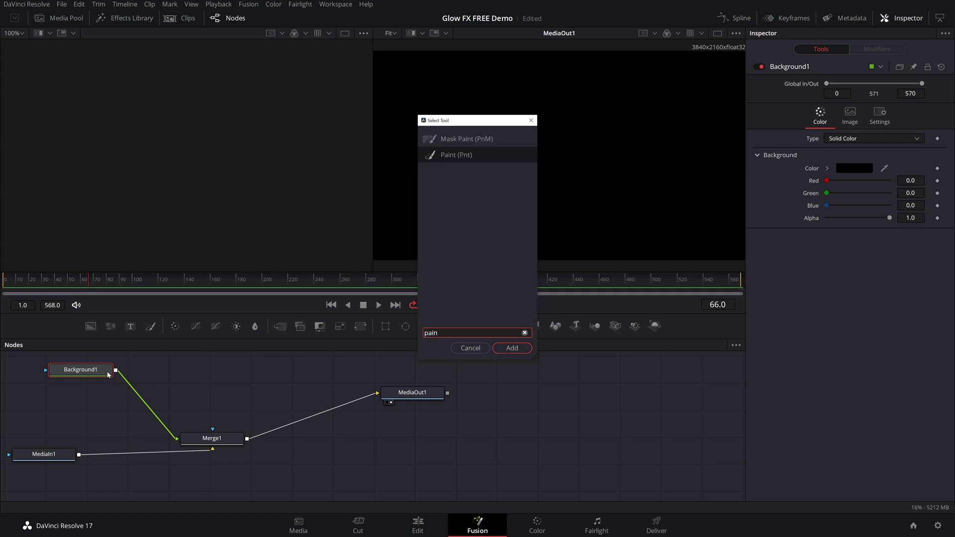
key(Return)
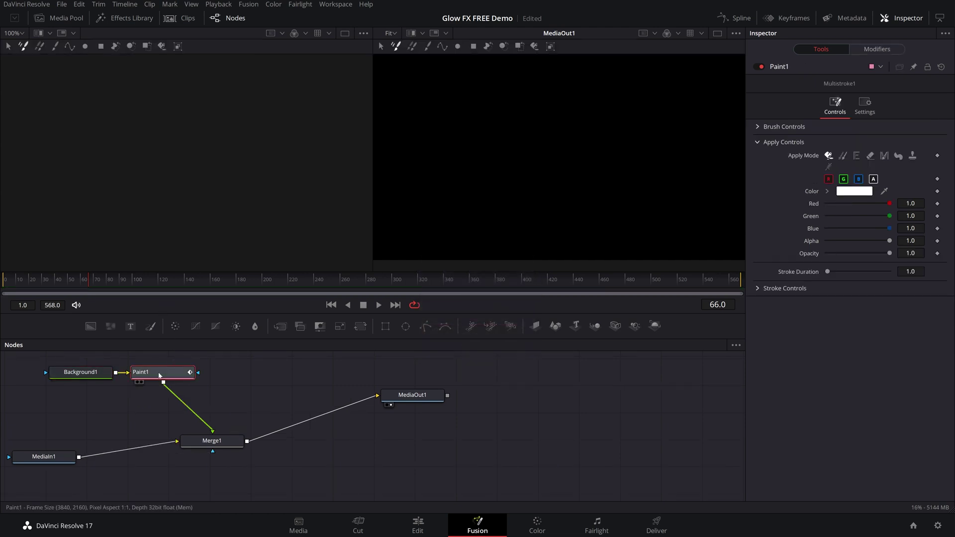
Step: Insert a Soft Glow node between Paint1 and Merge1
mouse_move(160, 374)
mouse_down()
mouse_move(208, 374)
mouse_move(195, 374)
mouse_up()
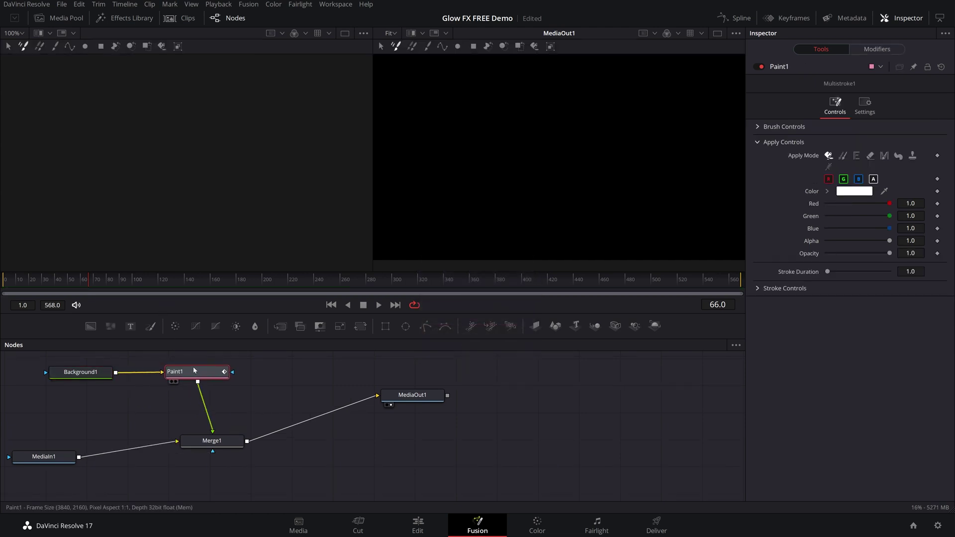
key(shift+space)
text(glow)
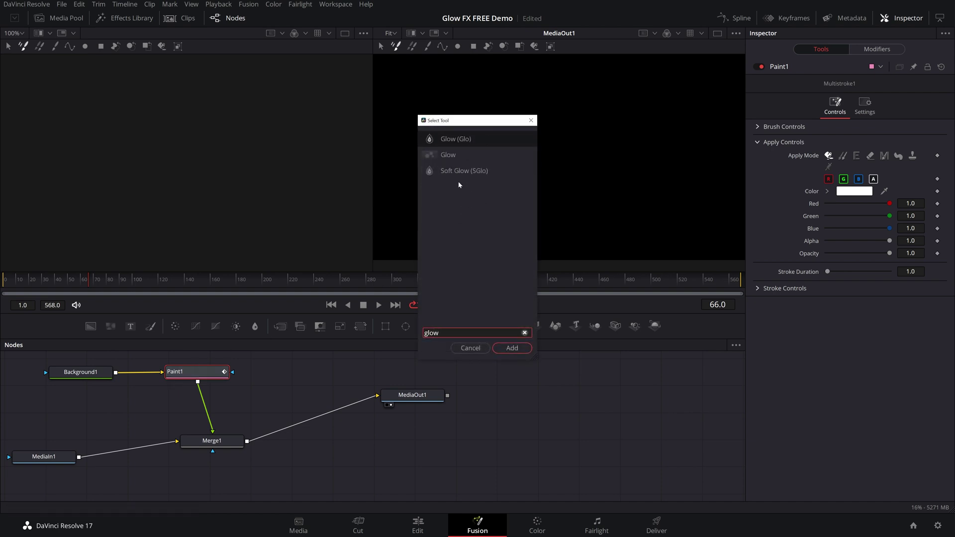
click(467, 168)
click(513, 348)
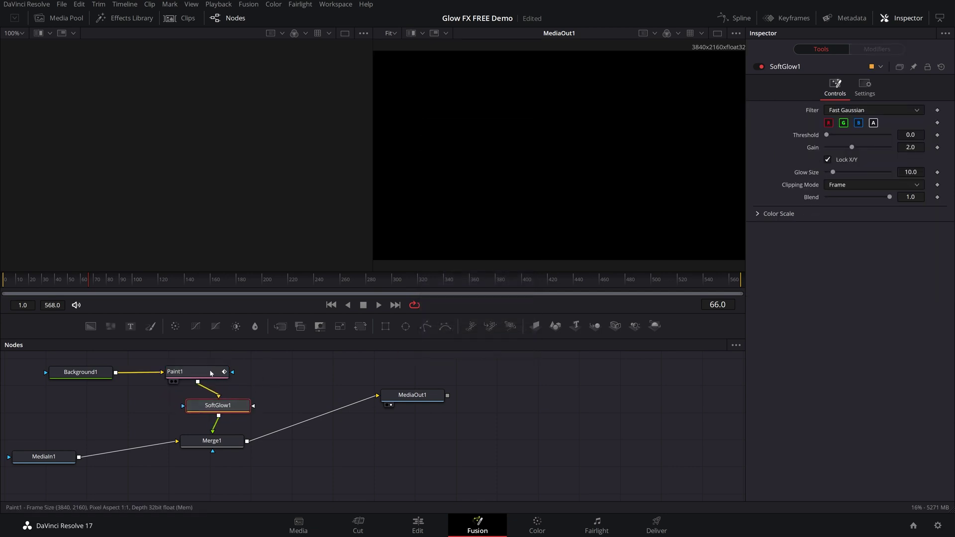
Step: Tidy the positions of Background1, Paint1 and SoftGlow1 so the chain runs down into Merge1
drag(211, 373, 218, 375)
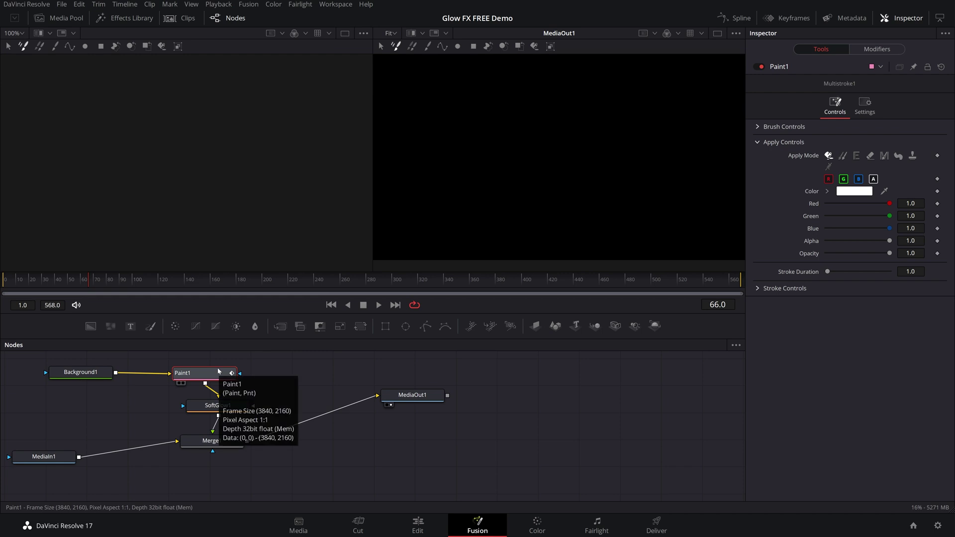
mouse_move(230, 407)
mouse_down()
mouse_move(182, 407)
mouse_move(221, 409)
mouse_up()
drag(194, 376, 189, 376)
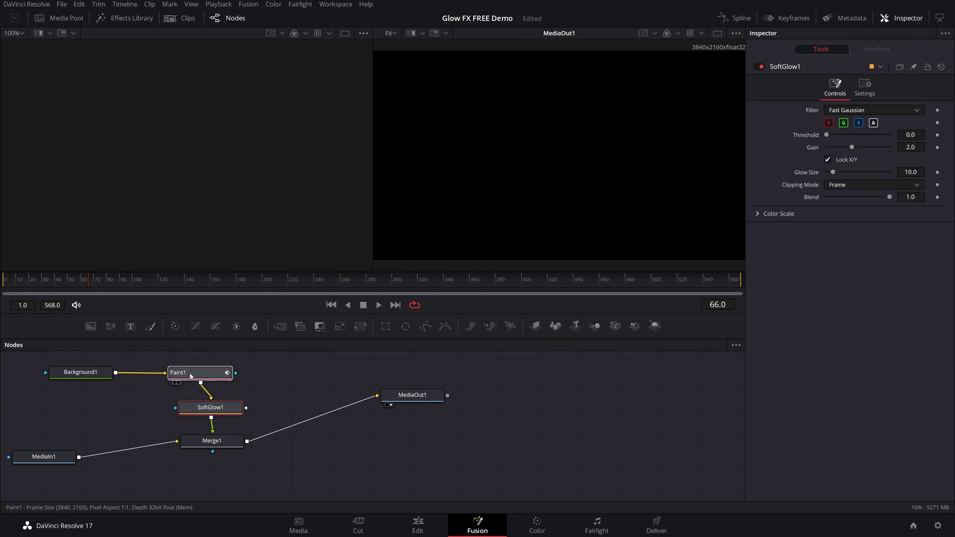
mouse_move(89, 375)
mouse_down()
mouse_move(74, 372)
mouse_move(80, 385)
mouse_up()
drag(197, 377, 209, 379)
click(224, 376)
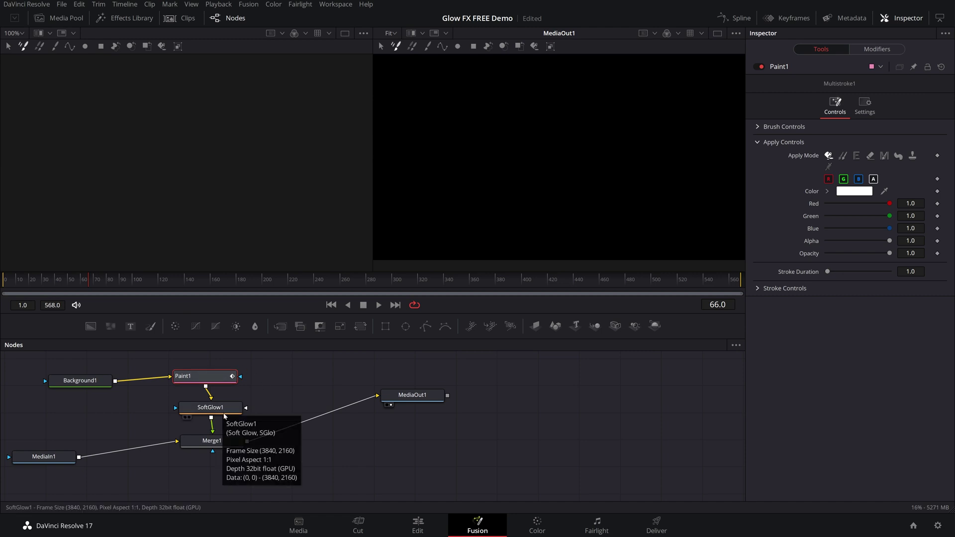
Step: Move MediaIn1 and Background1 closer to their connected nodes and set Background1's alpha to 0.0
mouse_move(72, 456)
mouse_down()
mouse_move(129, 442)
mouse_move(104, 450)
mouse_up()
click(110, 448)
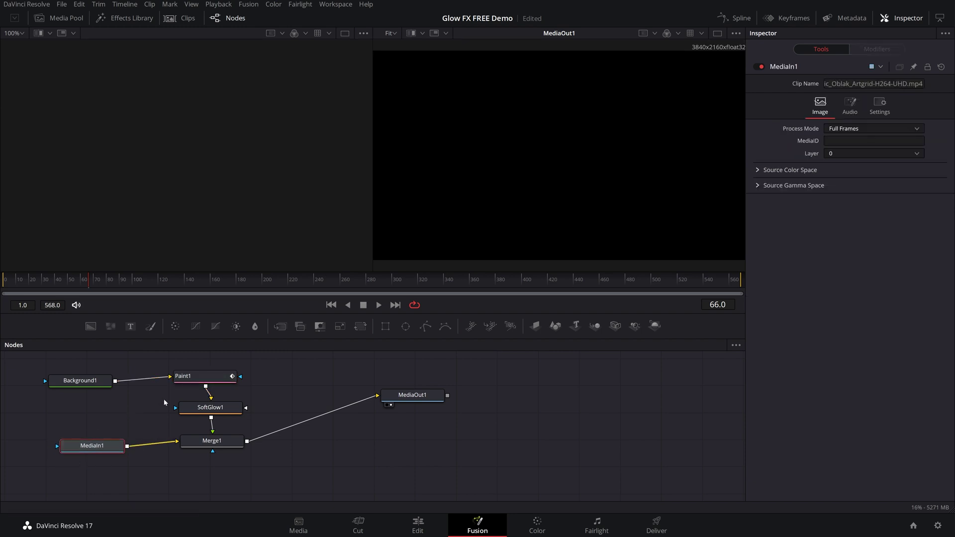
drag(91, 385, 113, 380)
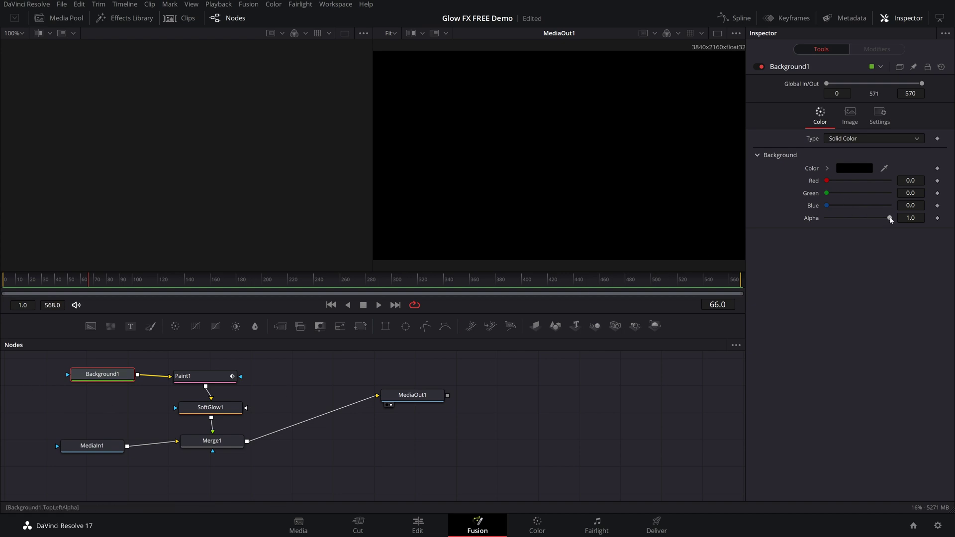
drag(890, 219, 816, 219)
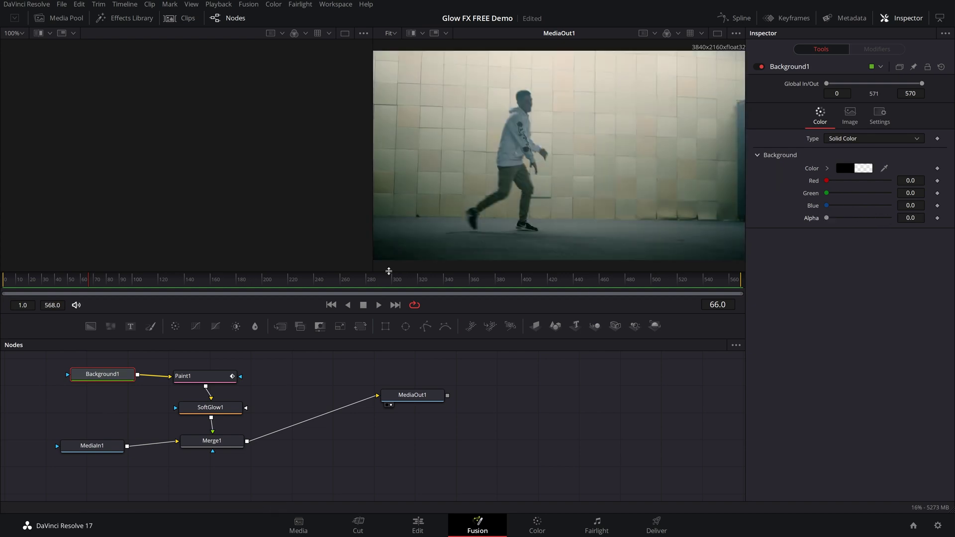
Step: Align Paint1 above SoftGlow1, keep it selected and go to frame 43
mouse_move(190, 376)
mouse_down()
mouse_move(198, 372)
mouse_move(187, 367)
mouse_move(196, 375)
mouse_up()
click(205, 372)
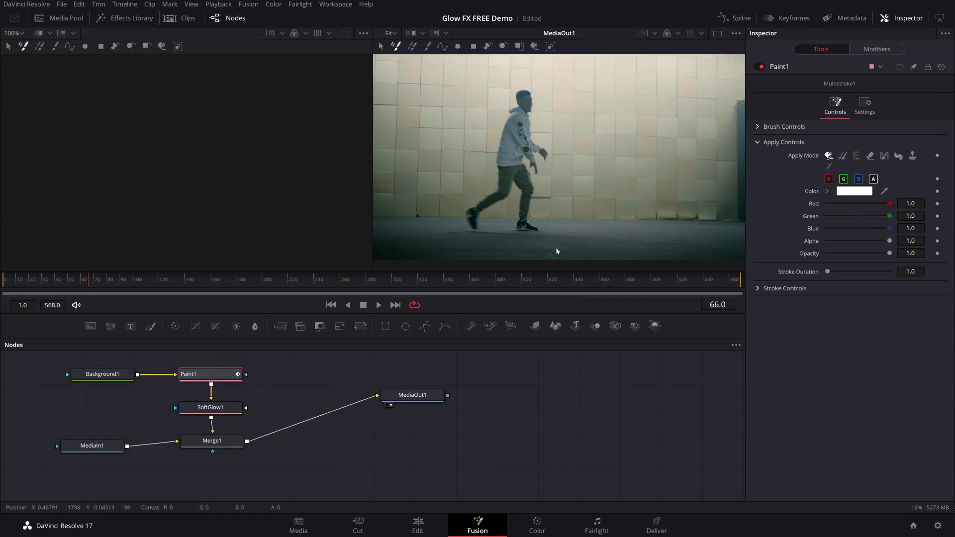
drag(89, 280, 58, 289)
key(Right)
key(Right)
key(Right)
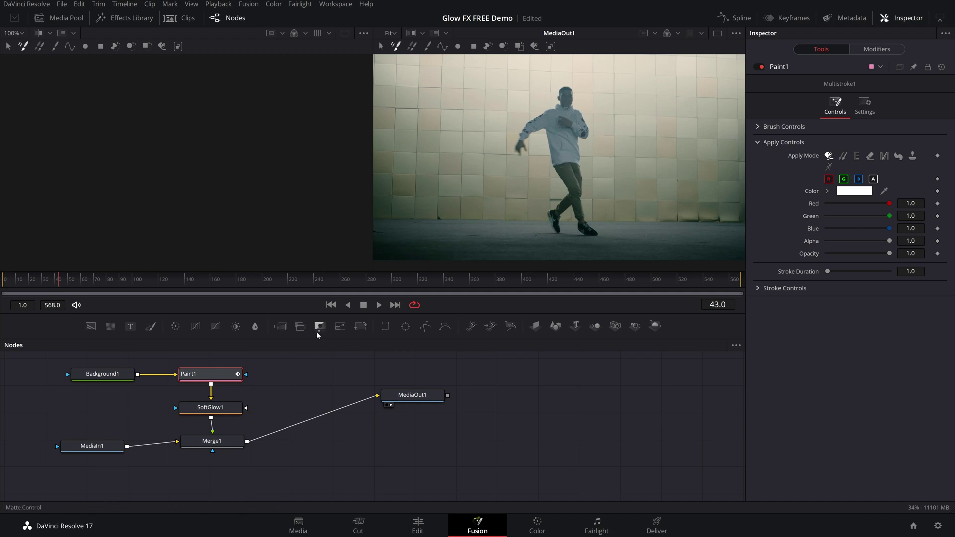
Step: Paint a test stroke beside the dancer with the Stroke tool at frame 43 and check its duration up to frame 383
key(1)
click(428, 47)
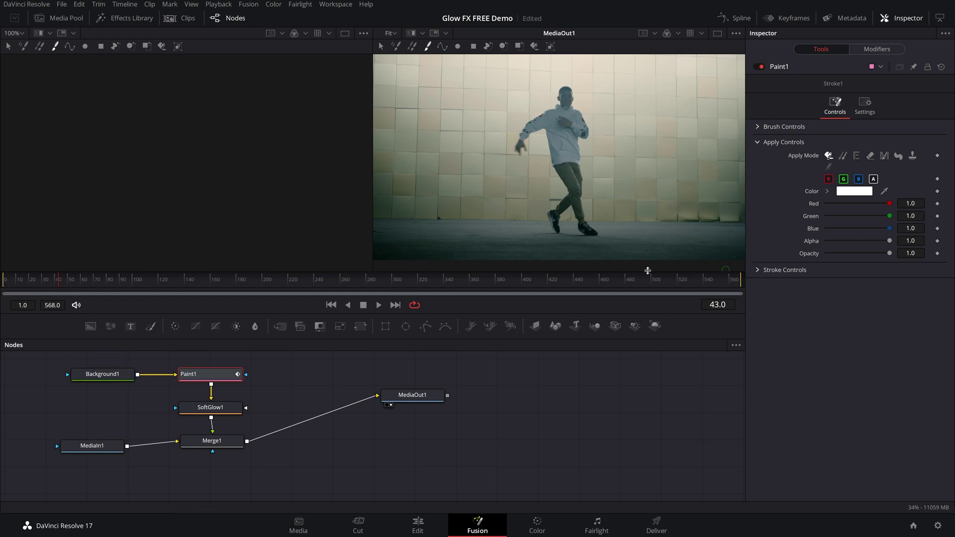
drag(469, 163, 504, 121)
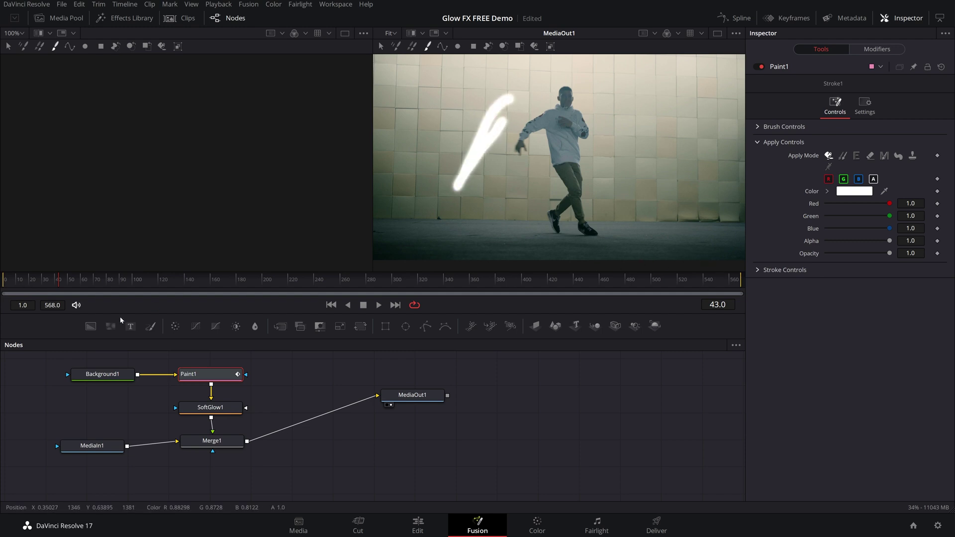
drag(60, 283, 172, 284)
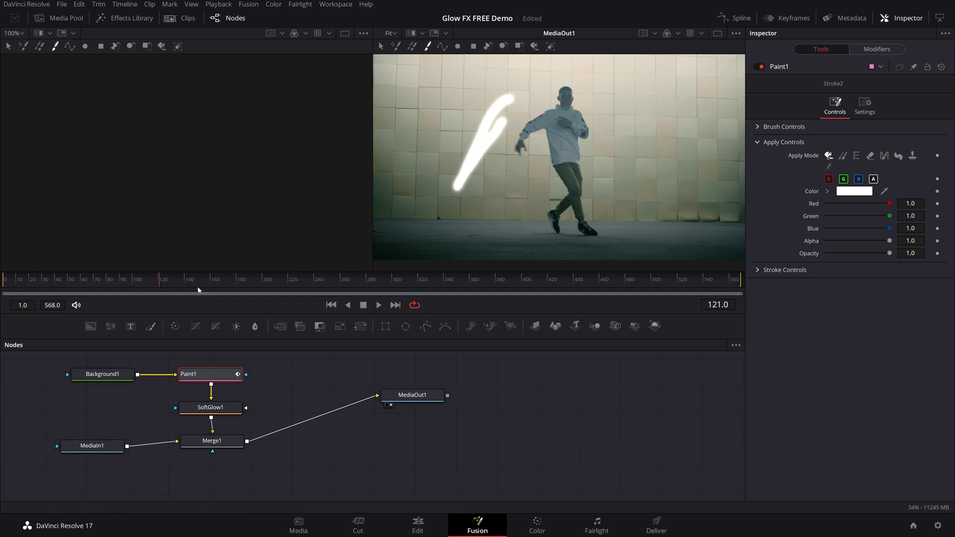
click(386, 283)
click(498, 282)
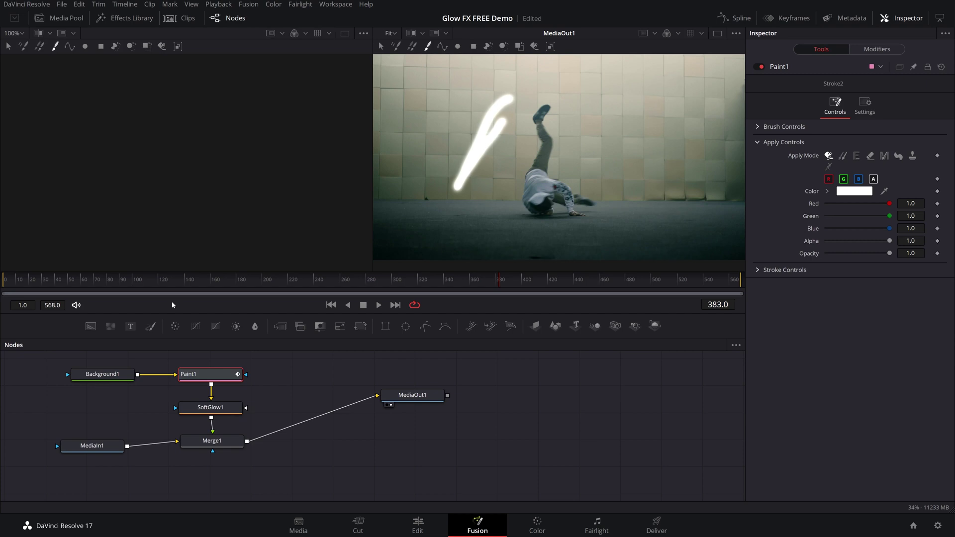
Step: Switch Paint1 to the Multistroke tool and go to frame 44
click(65, 280)
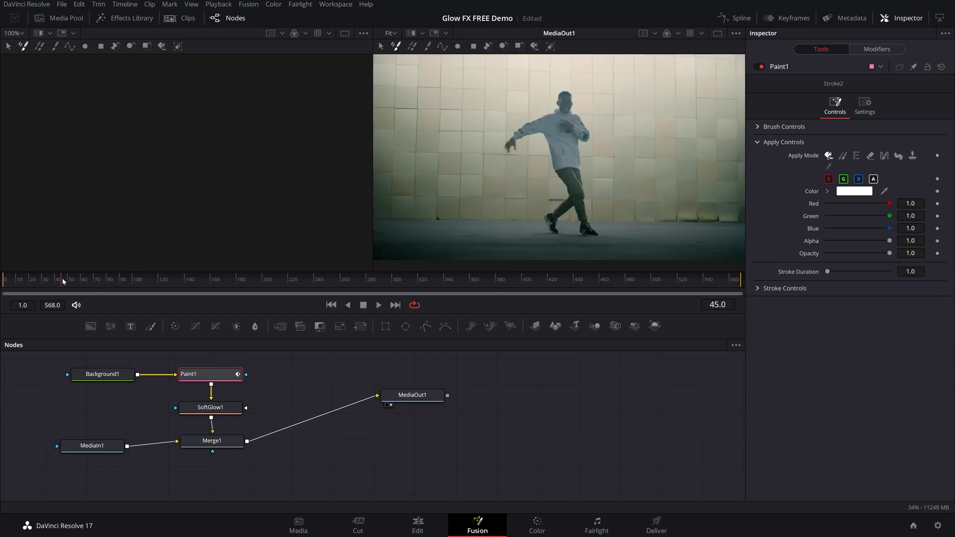
drag(68, 281, 74, 282)
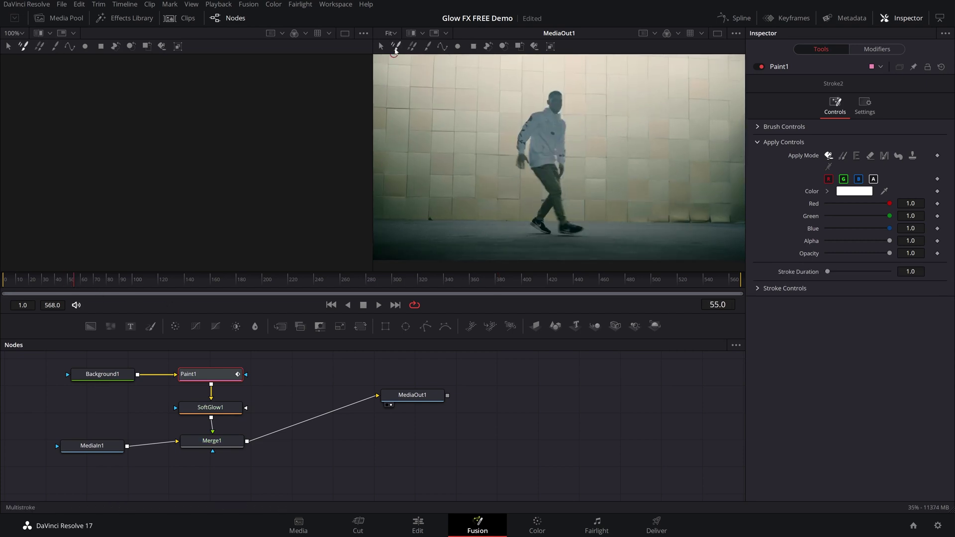
click(395, 47)
click(59, 280)
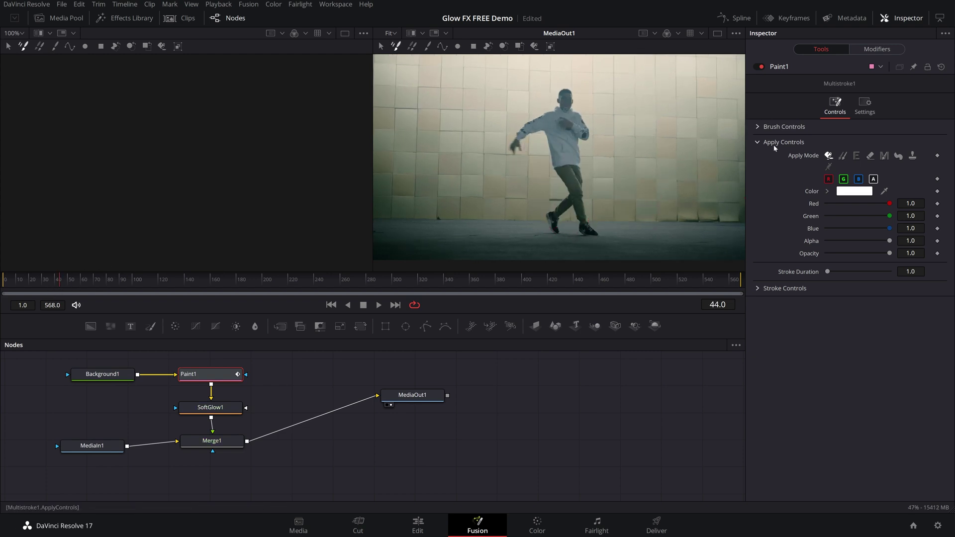
Step: Save the project and set the Multistroke brush to size 0.0079 and softness 1.197
key(ctrl+s)
click(897, 18)
click(897, 18)
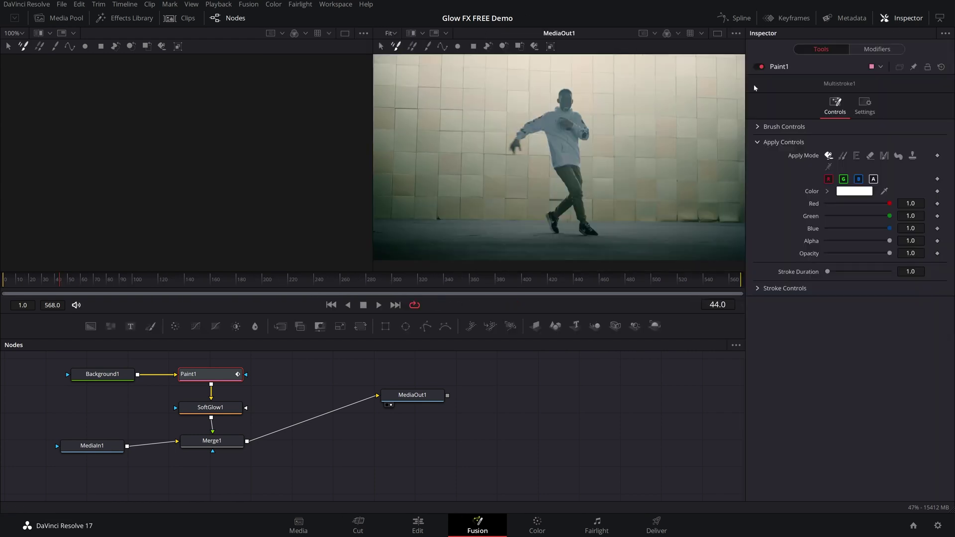
click(758, 127)
mouse_move(839, 165)
mouse_down()
mouse_move(829, 165)
mouse_move(865, 179)
mouse_up()
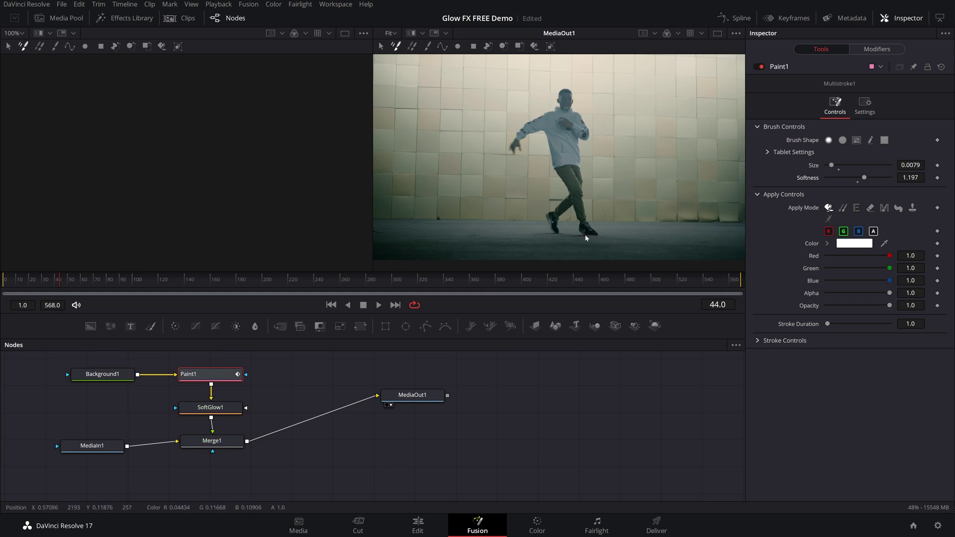
Step: Paint glowing outline strokes frame by frame from frame 44, starting under the dancer's front shoe and continuing up the leg
drag(586, 237, 598, 238)
key(Right)
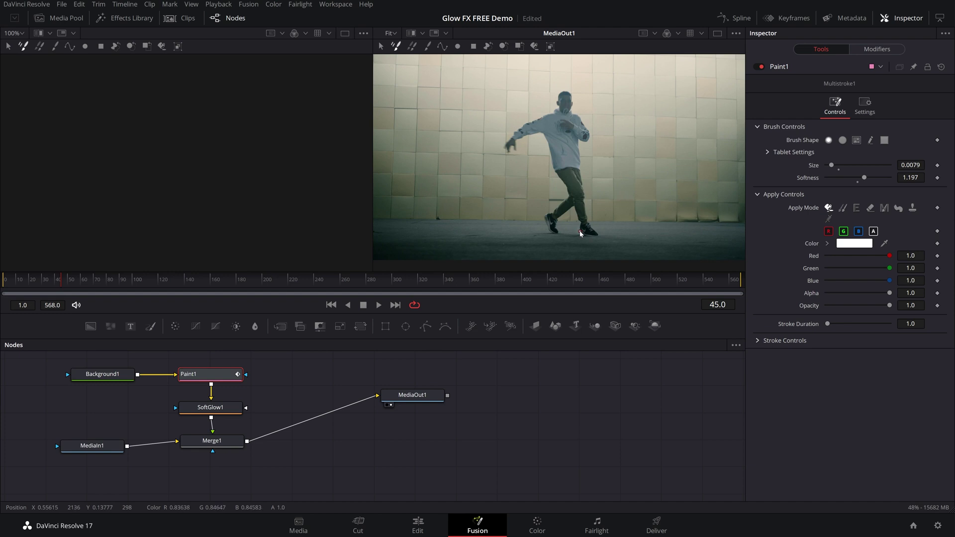
drag(587, 238, 599, 239)
key(Right)
mouse_move(580, 226)
mouse_down()
mouse_move(587, 240)
mouse_move(595, 230)
mouse_move(585, 213)
mouse_move(580, 237)
mouse_move(596, 237)
mouse_move(584, 208)
mouse_move(587, 219)
mouse_up()
key(Right)
key(Right)
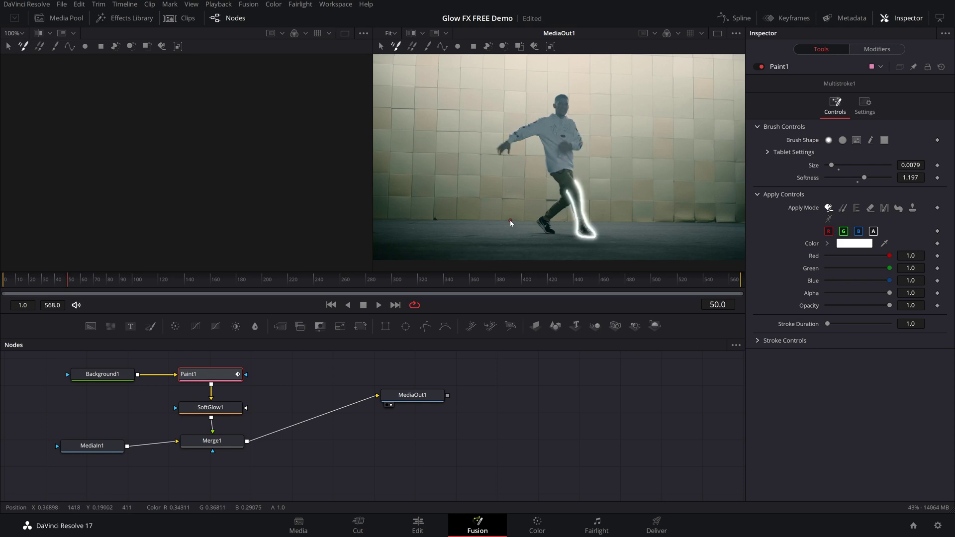
Step: Step back to frame 44, then step and play through the painted frames to review the outline animation
key(Left)
key(Left)
key(Left)
key(Left)
key(Left)
key(Left)
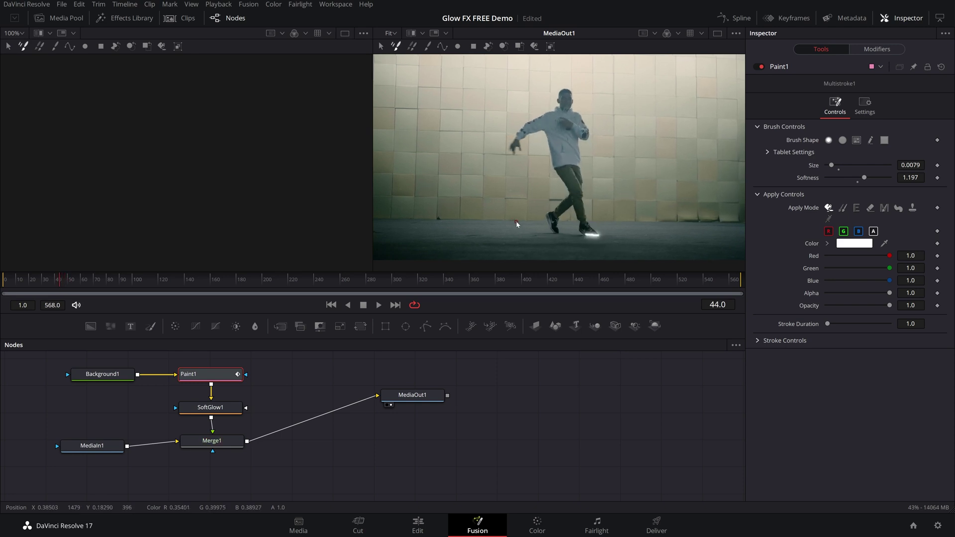
key(Left)
key(Right)
key(Right)
key(Right)
key(Right)
key(Right)
key(Right)
key(Right)
key(Right)
key(Right)
key(Right)
key(Right)
key(Right)
key(Right)
key(Right)
key(space)
click(44, 284)
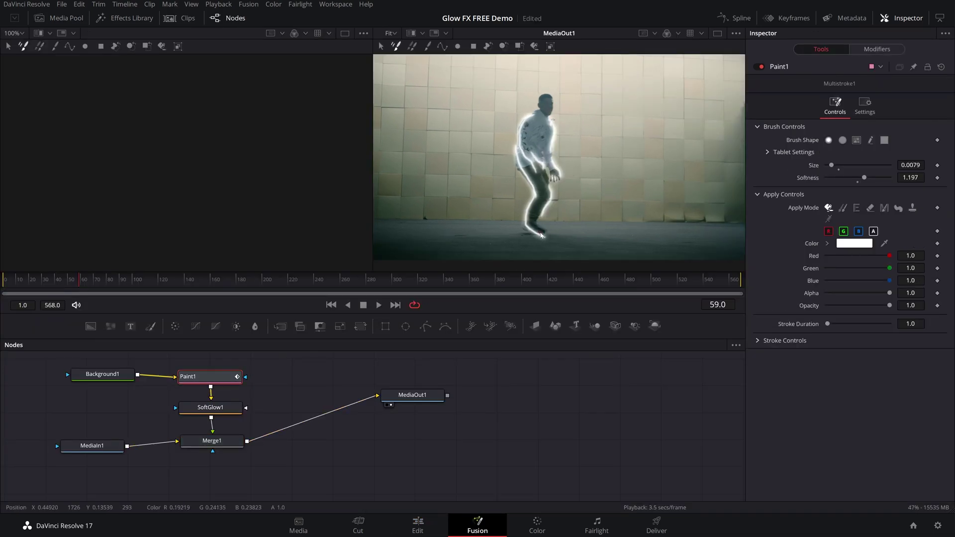
Step: Set the Multistroke brush size to 0.0055 and its softness to 1.496
mouse_move(864, 177)
mouse_down()
mouse_move(873, 177)
mouse_move(830, 166)
mouse_up()
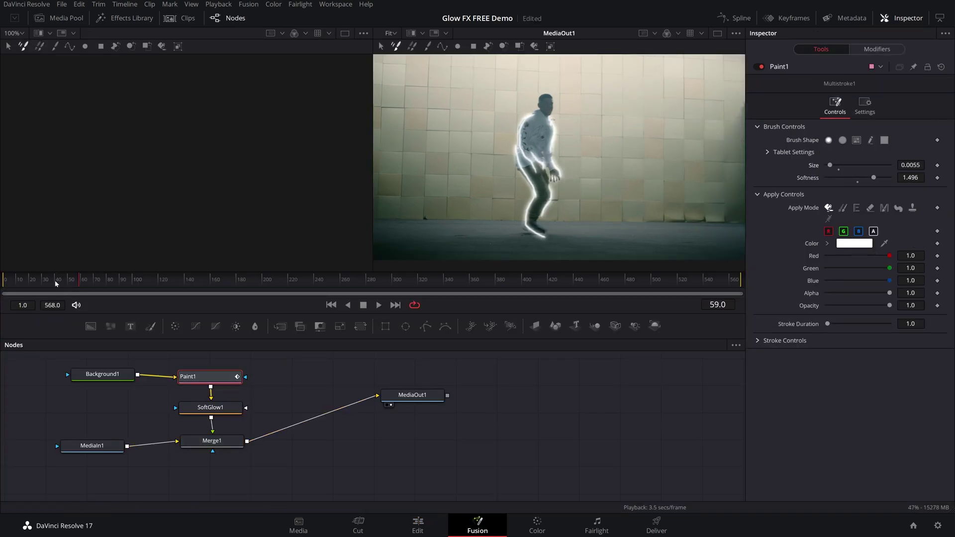
Step: Compare frames 59 and 60, and on frame 60 paint a glowing stroke down the dancer's upper back
mouse_move(56, 284)
mouse_down()
mouse_move(37, 281)
mouse_move(67, 287)
mouse_up()
key(Right)
key(Right)
key(Right)
key(Right)
key(Right)
key(Right)
key(Right)
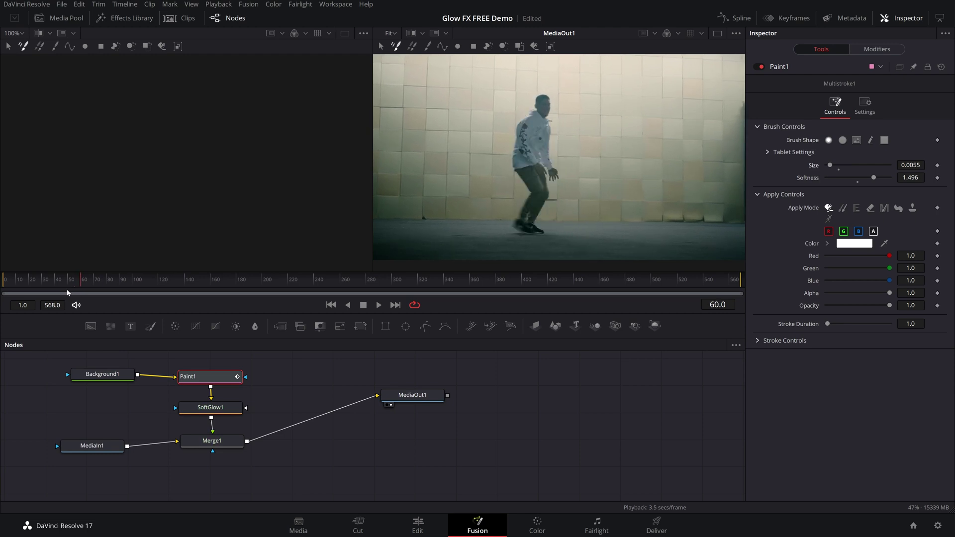
key(Left)
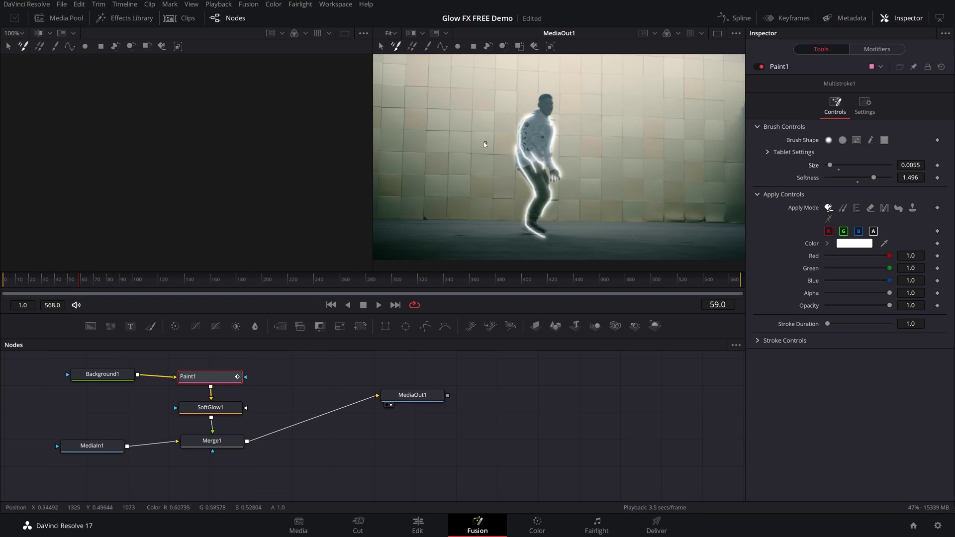
key(Right)
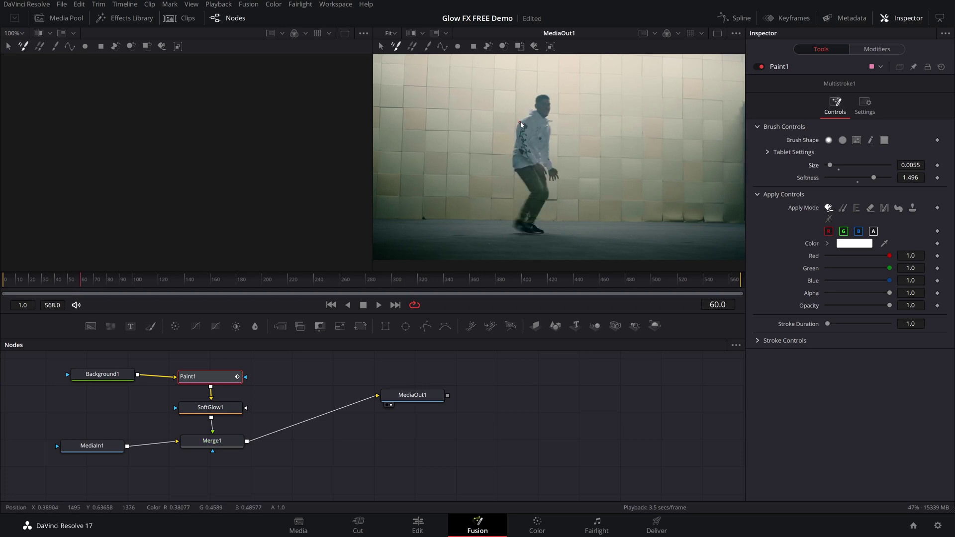
drag(526, 116, 520, 159)
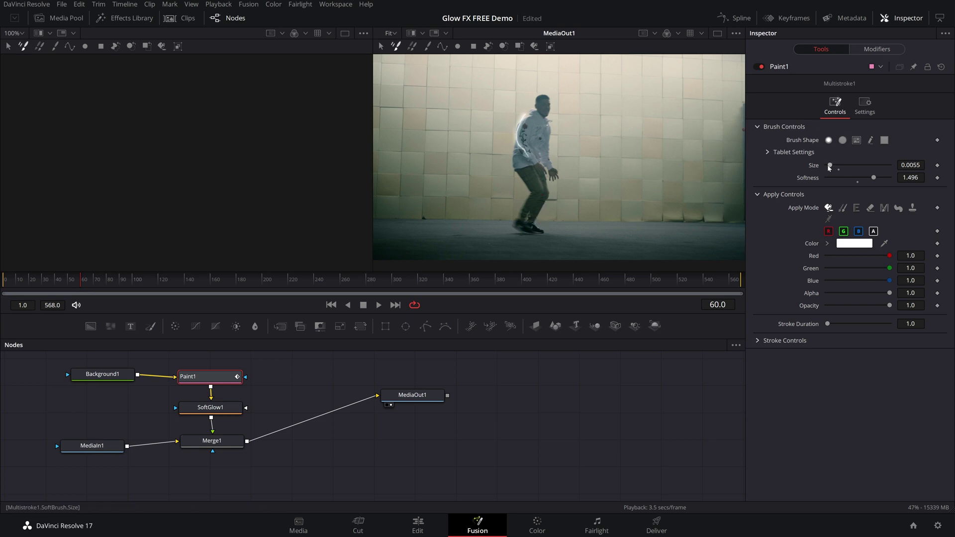
Step: Set the brush size to 0.0094 and outline the dancer's legs, hand and shoe on frame 60, plus the back on frame 61, undoing stray strokes
drag(830, 168, 833, 168)
mouse_move(514, 169)
mouse_down()
mouse_move(545, 236)
mouse_move(525, 199)
mouse_move(513, 239)
mouse_up()
drag(543, 197, 533, 224)
mouse_move(549, 149)
mouse_down()
mouse_move(564, 175)
mouse_move(549, 119)
mouse_move(552, 212)
mouse_move(548, 122)
mouse_move(556, 154)
mouse_up()
key(ctrl+z)
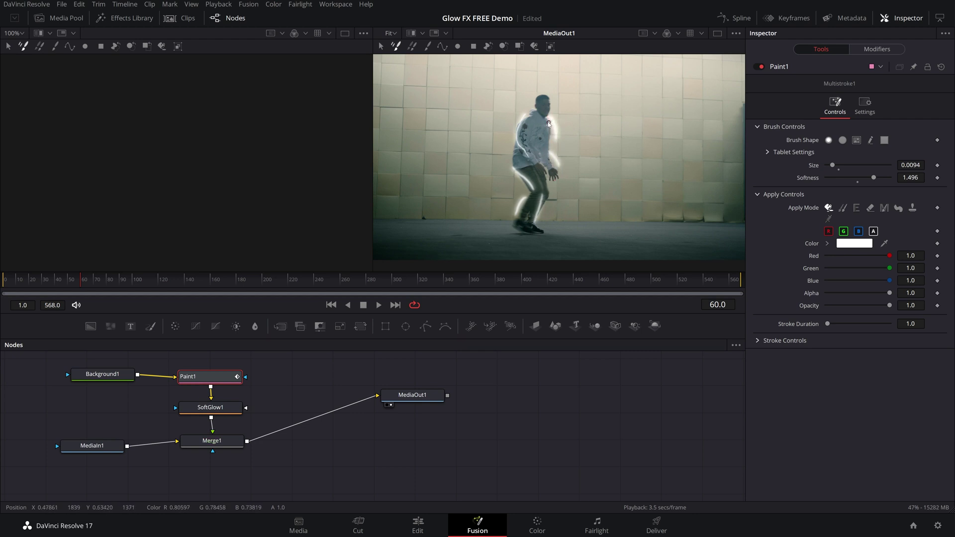
key(ctrl+z)
key(ctrl+z)
drag(551, 181, 559, 175)
drag(543, 220, 547, 233)
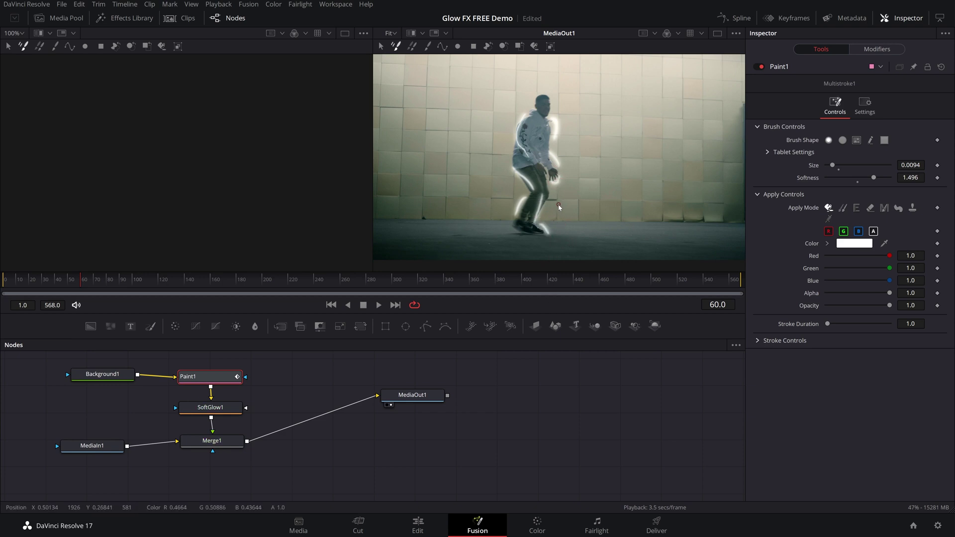
key(Right)
mouse_move(519, 113)
mouse_down()
mouse_move(506, 149)
mouse_move(516, 239)
mouse_move(508, 205)
mouse_move(499, 207)
mouse_move(507, 205)
mouse_move(508, 224)
mouse_move(498, 223)
mouse_move(515, 232)
mouse_move(552, 218)
mouse_move(556, 195)
mouse_move(525, 191)
mouse_move(524, 229)
mouse_up()
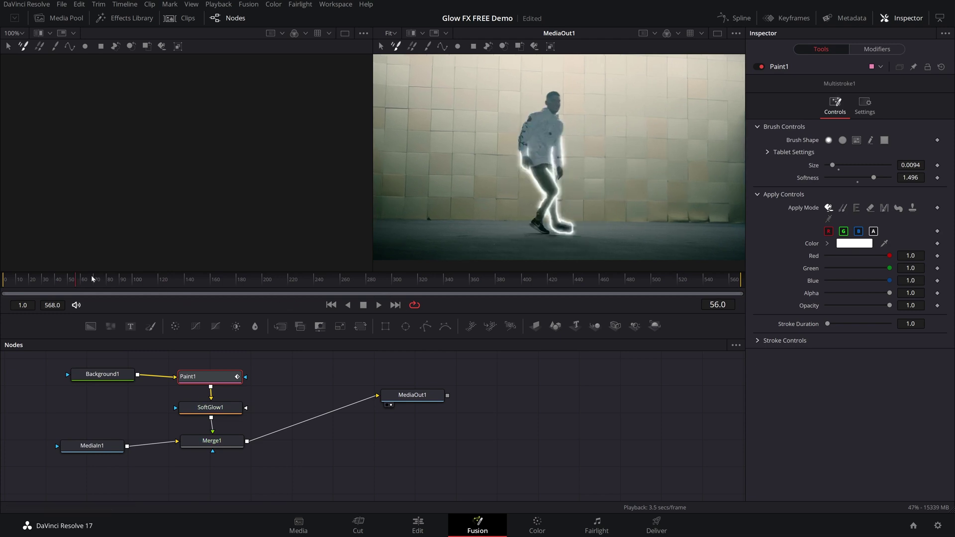
Step: Play the composition from frame 26 to review the hand-painted outline animation
click(54, 281)
click(38, 282)
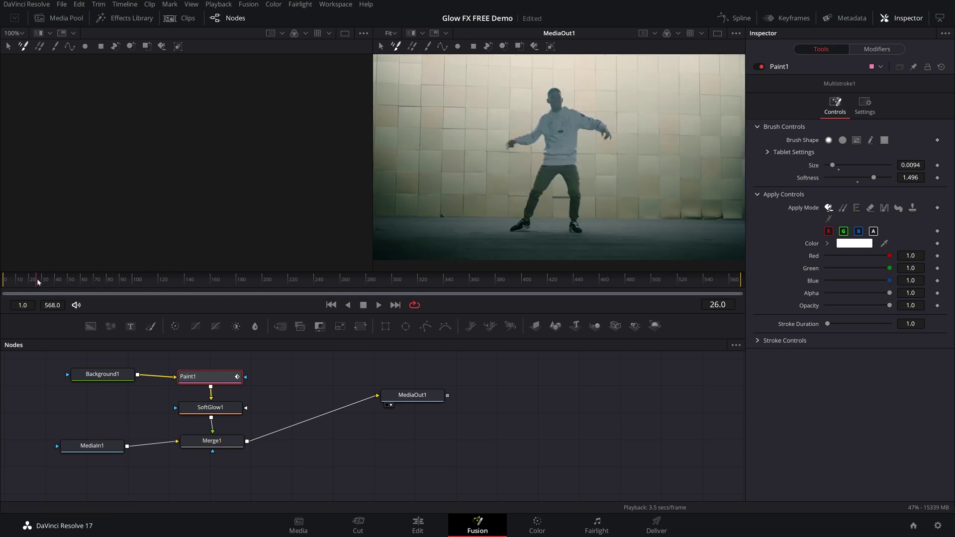
key(space)
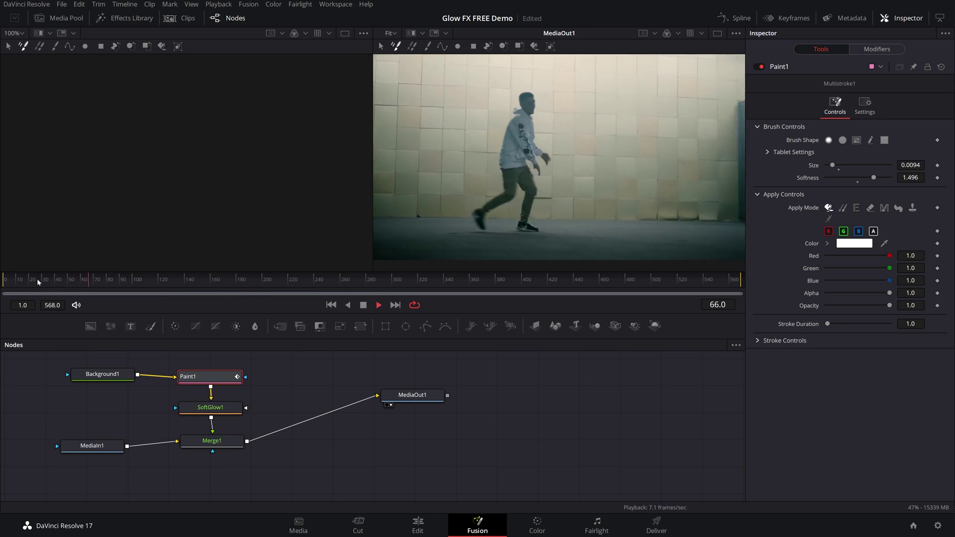
key(space)
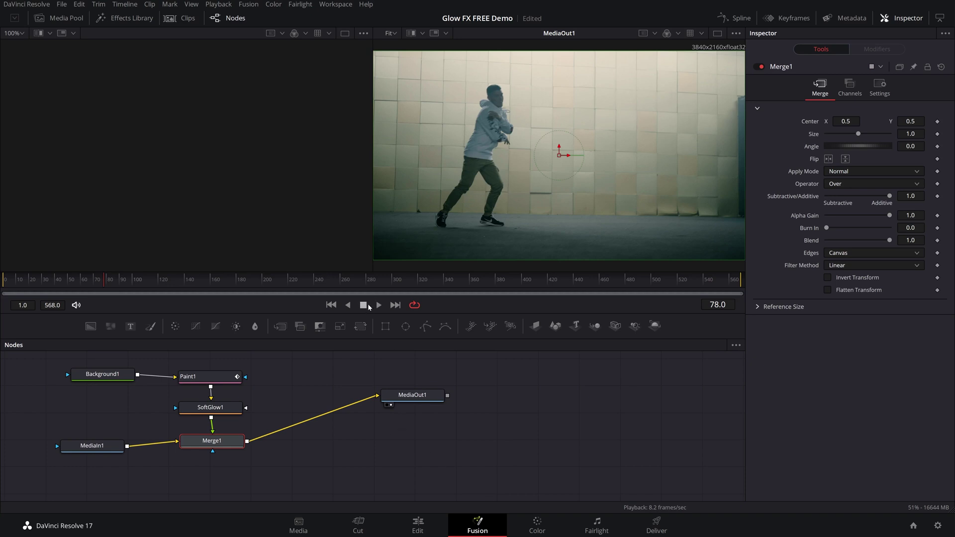
Step: At frame 48, expand the SoftGlow node's Color Scale settings and test a green-only glow by toggling its red and blue channels off and on
drag(95, 281, 68, 283)
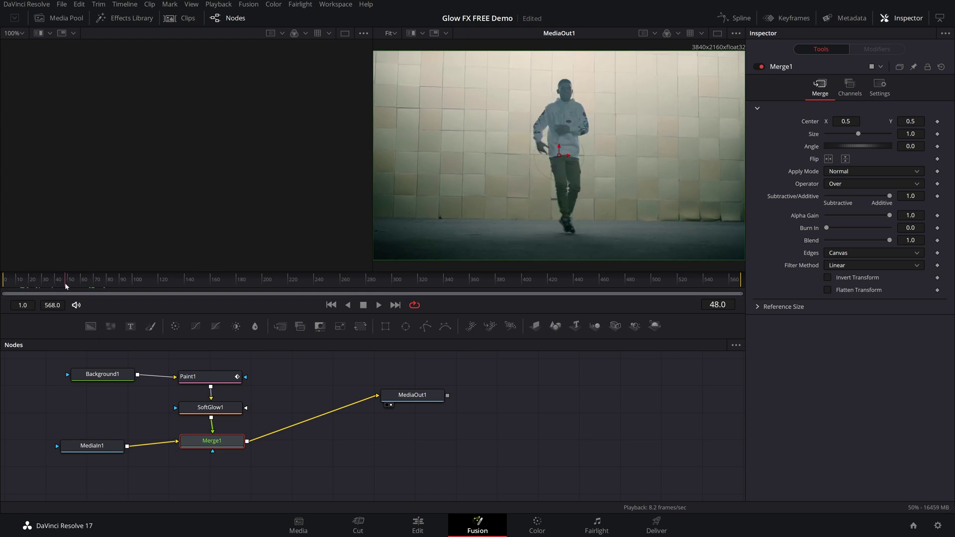
click(224, 408)
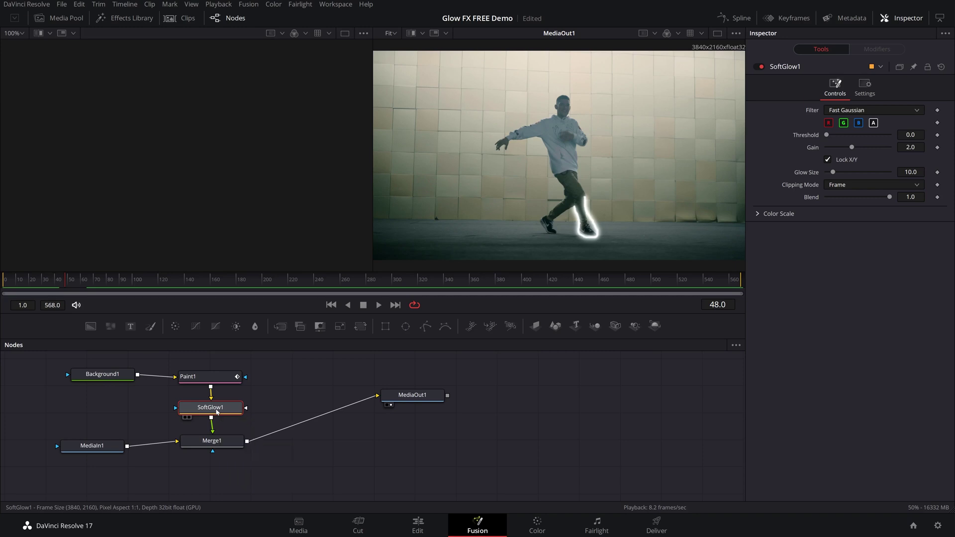
drag(217, 412, 220, 414)
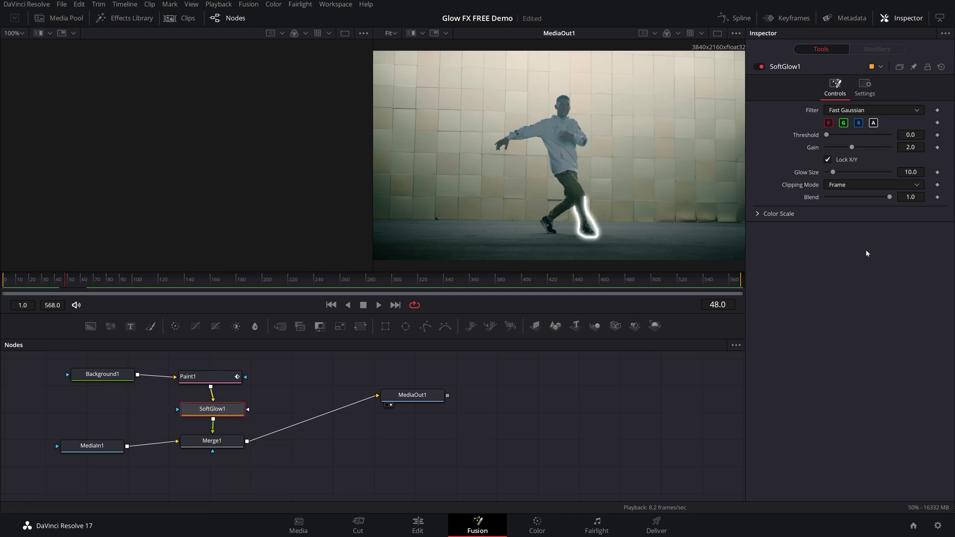
click(852, 215)
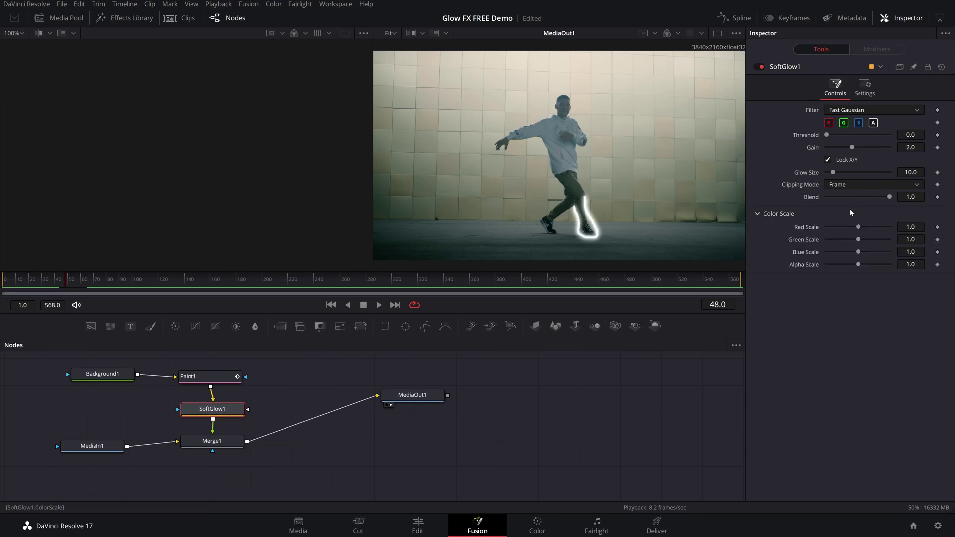
click(830, 123)
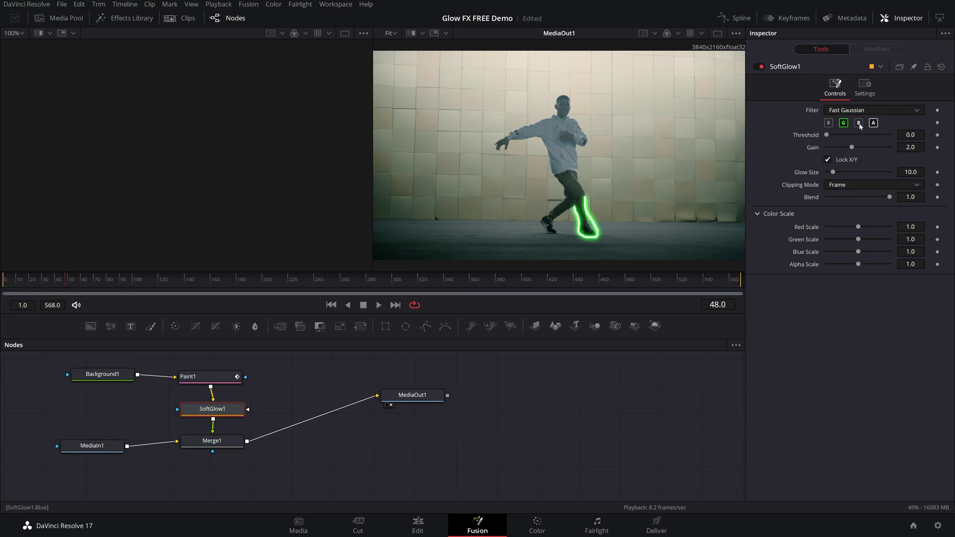
click(828, 124)
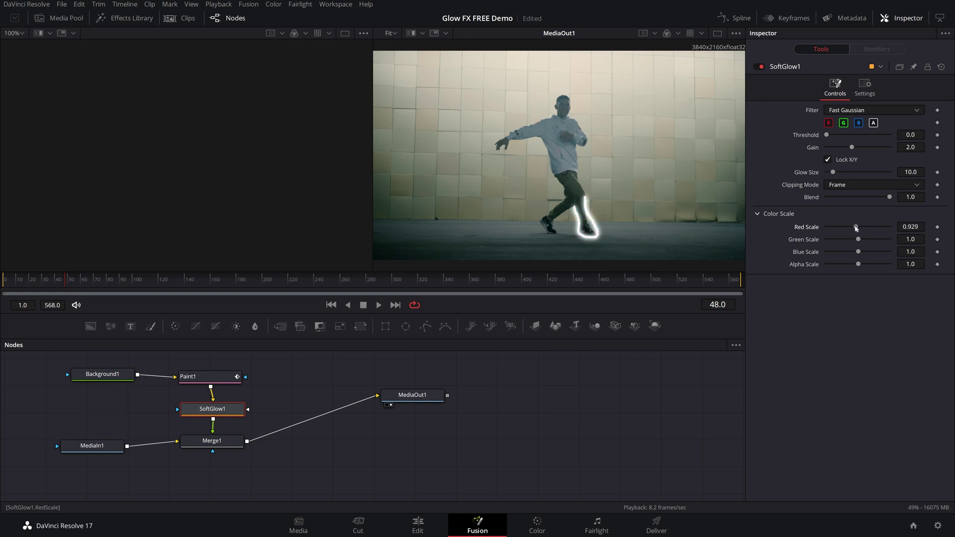
Step: Tint the glow cyan with Red Scale 0.0, Blue Scale 1.291 and an adjusted Green Scale, and scrub through the painted frames
drag(857, 228, 825, 228)
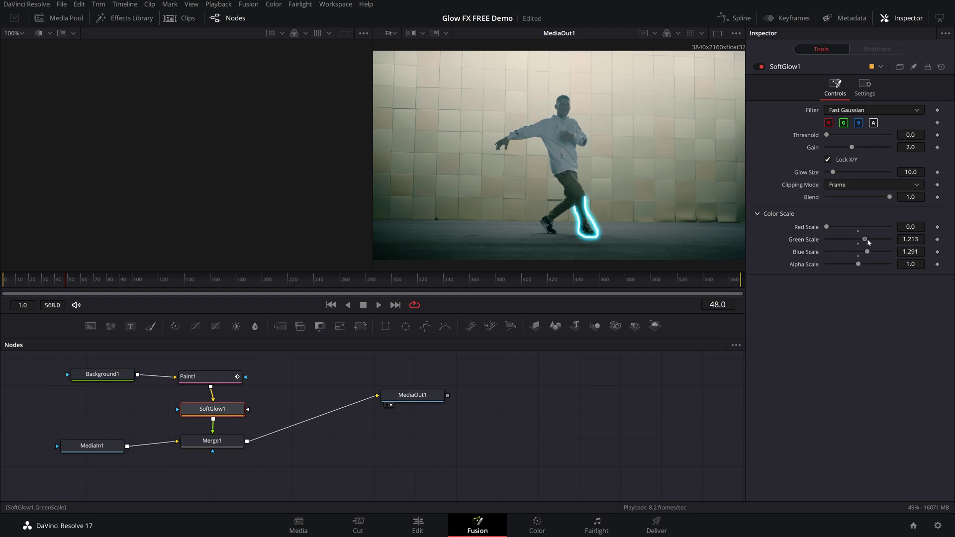
mouse_move(870, 242)
mouse_down()
mouse_move(879, 243)
mouse_move(861, 242)
mouse_move(872, 243)
mouse_up()
drag(868, 241, 858, 241)
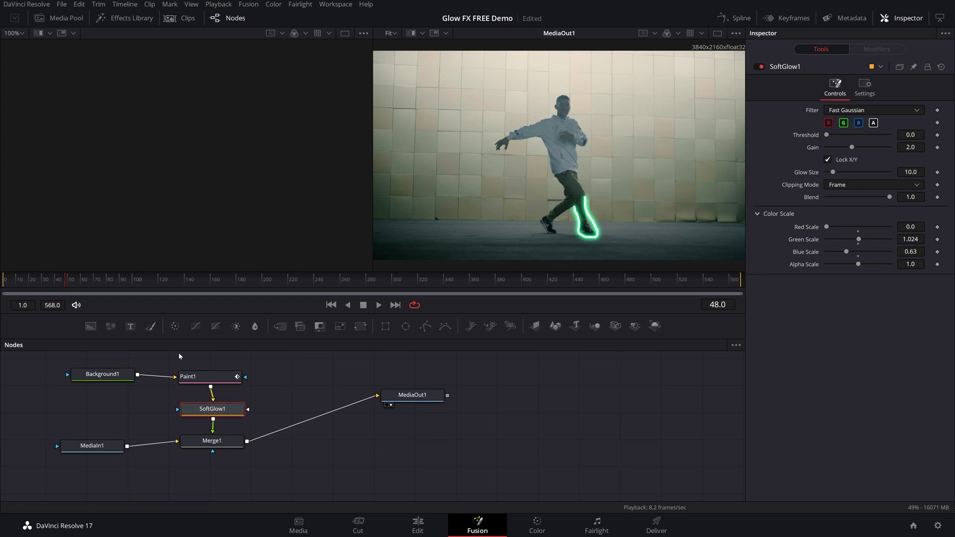
drag(48, 282, 78, 286)
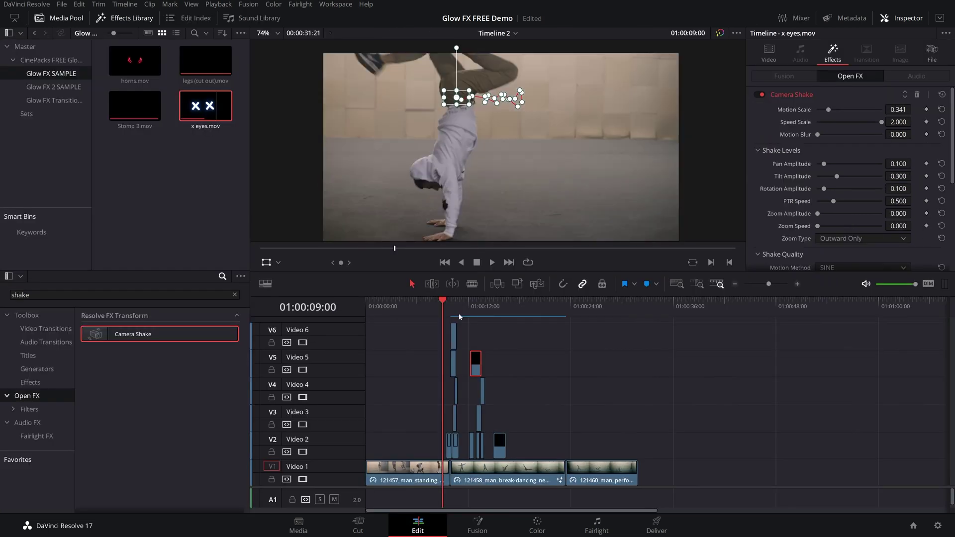
Step: Play Timeline 2 from 01:00:09:00 to review the effects, and look through the Glow FX, Glow FX 2 and Glow FX Transitions sample bins
key(space)
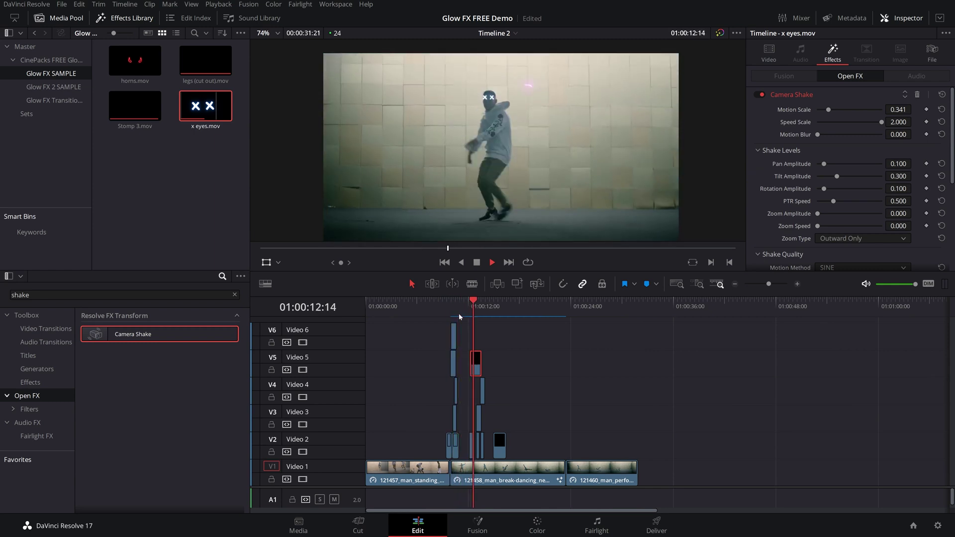
key(space)
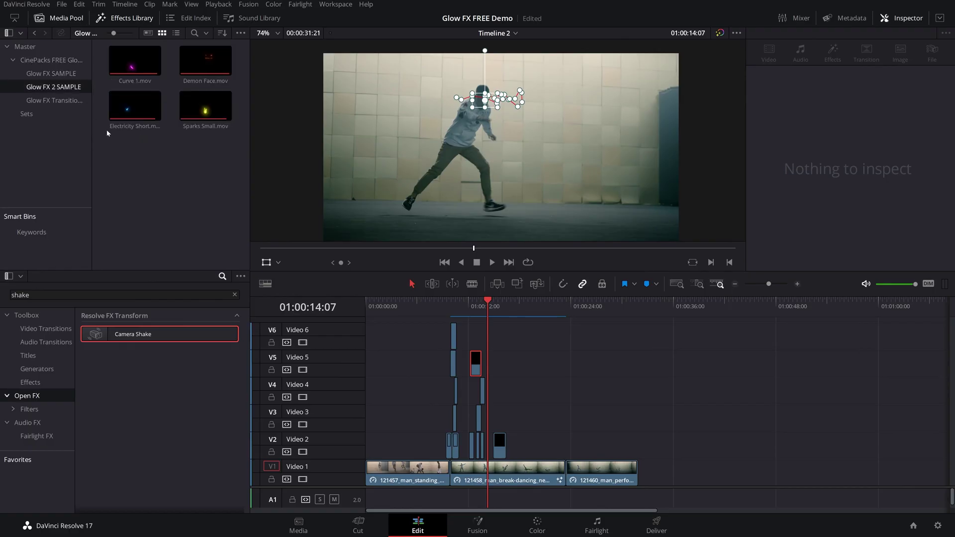
click(65, 76)
click(58, 87)
click(62, 100)
click(61, 77)
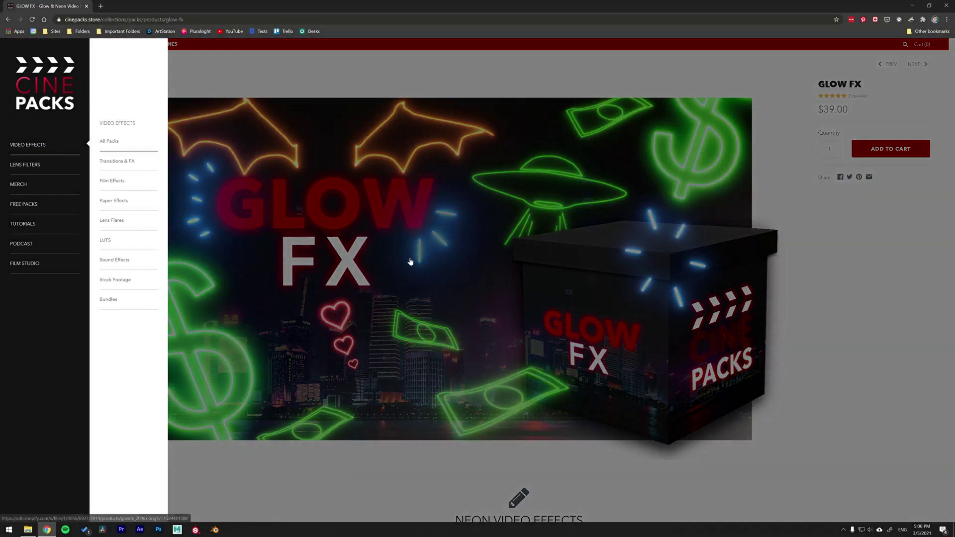
Step: In the browser, view the enlarged Glow FX product image on the CinePacks store, and read the page down to the Glow FX Bundle
click(409, 260)
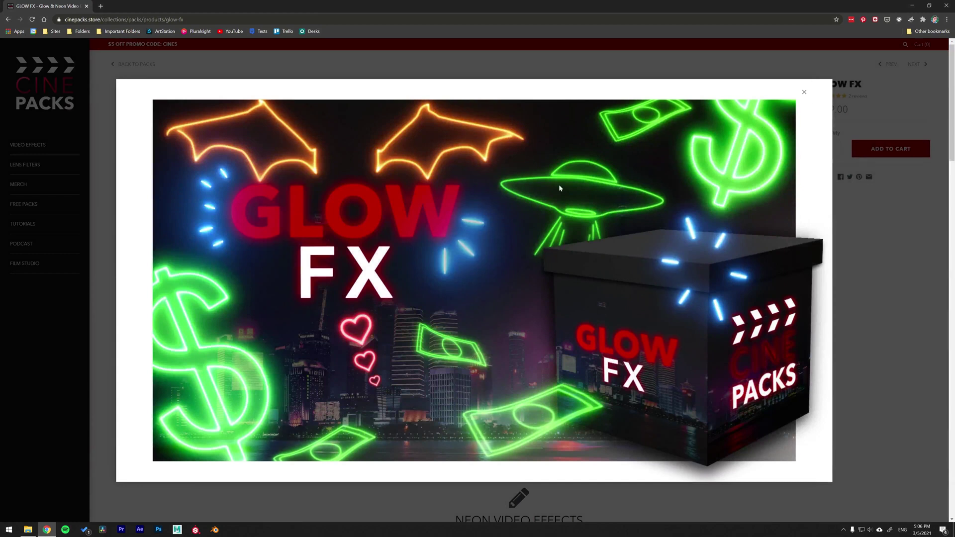
click(802, 93)
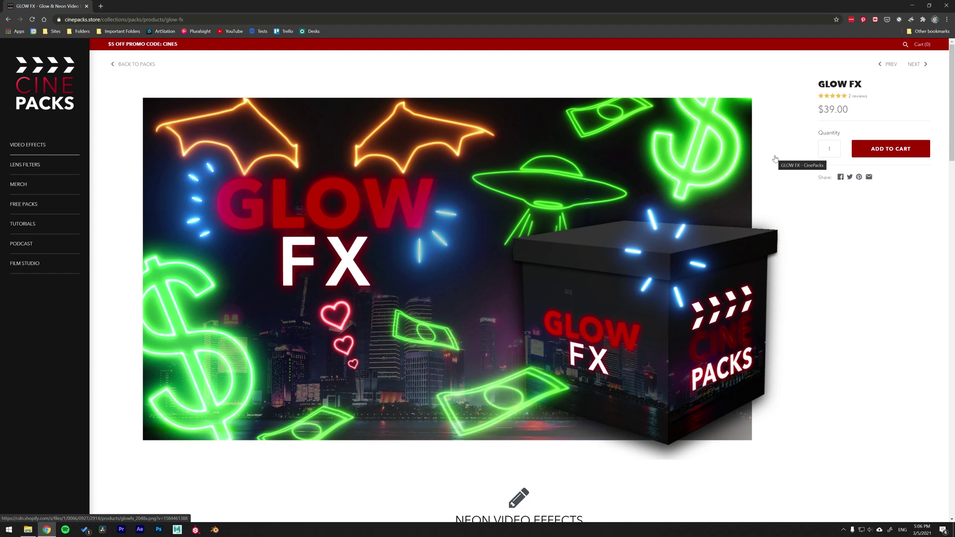
scroll(680, 191, down, 20)
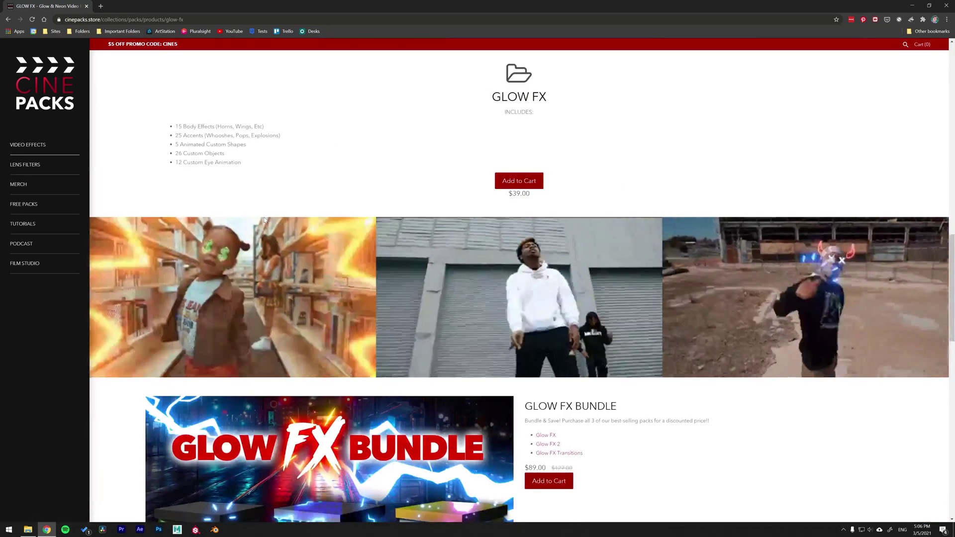
scroll(401, 189, down, 2)
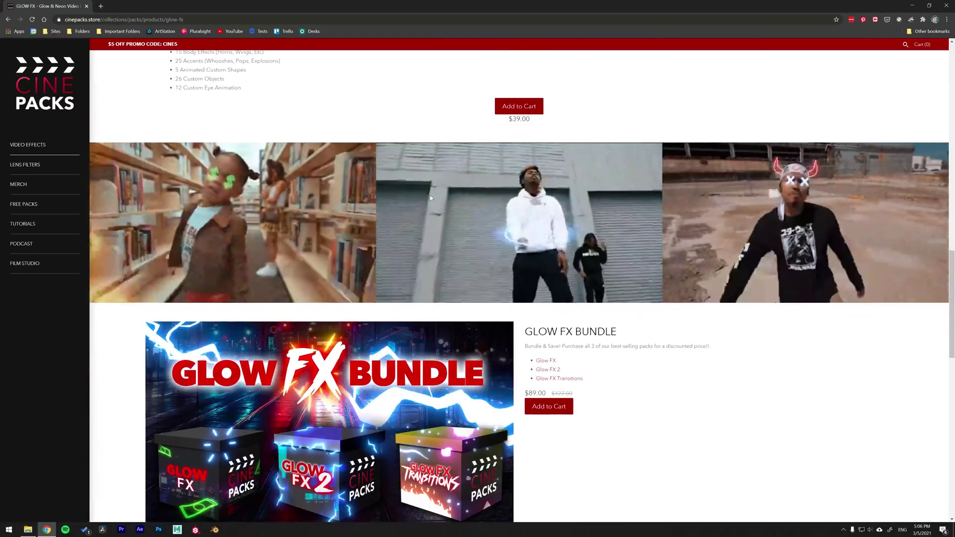
scroll(381, 234, down, 2)
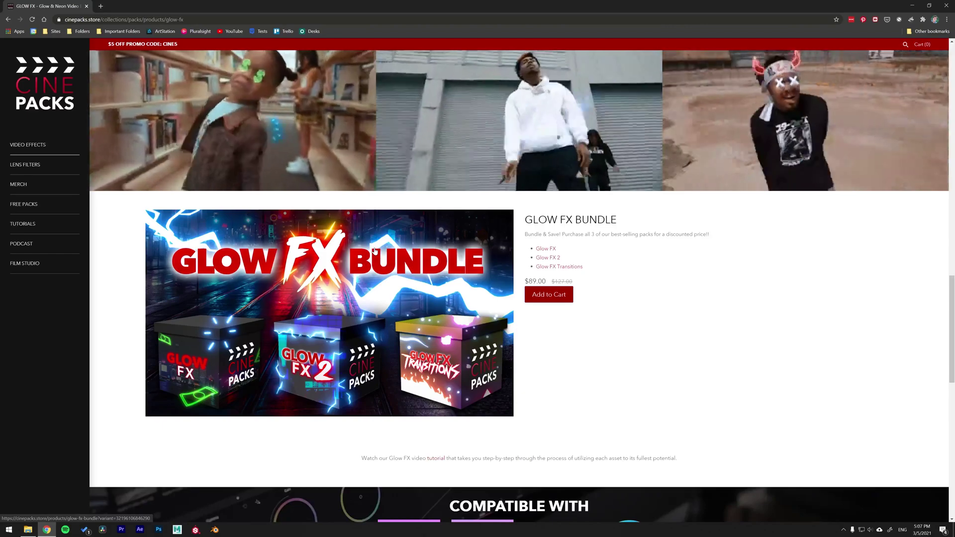